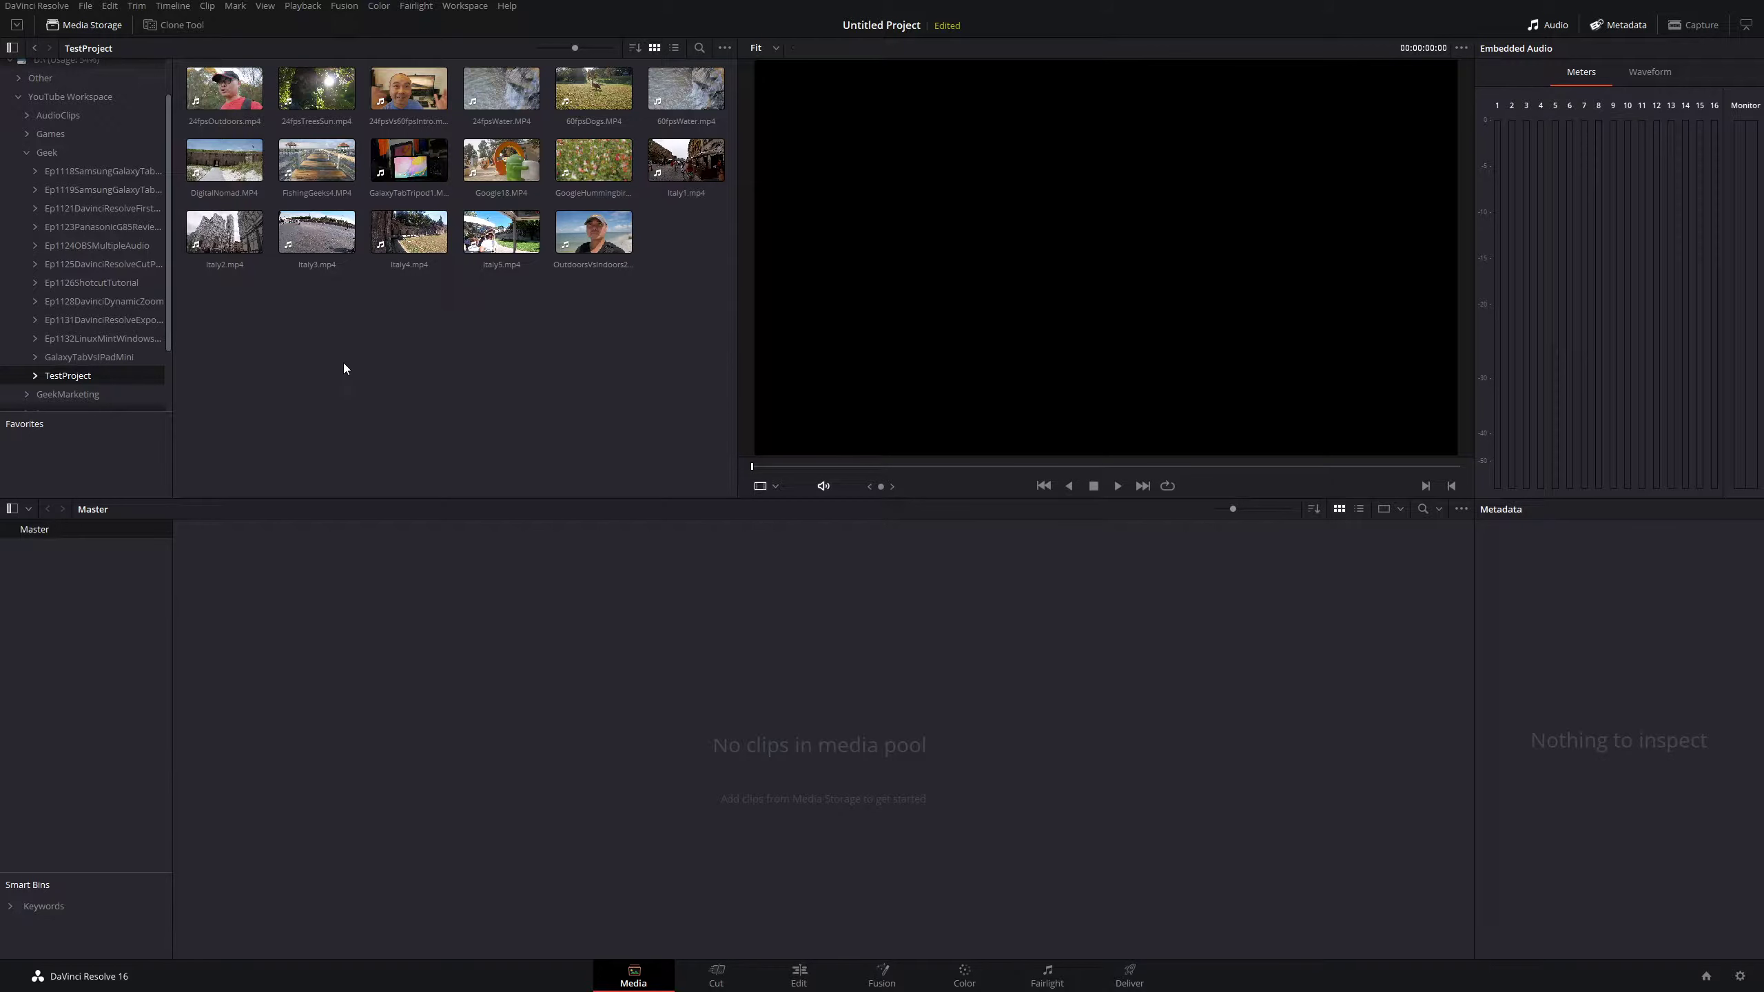
- Review the project settings and close them without making changes
click(86, 6)
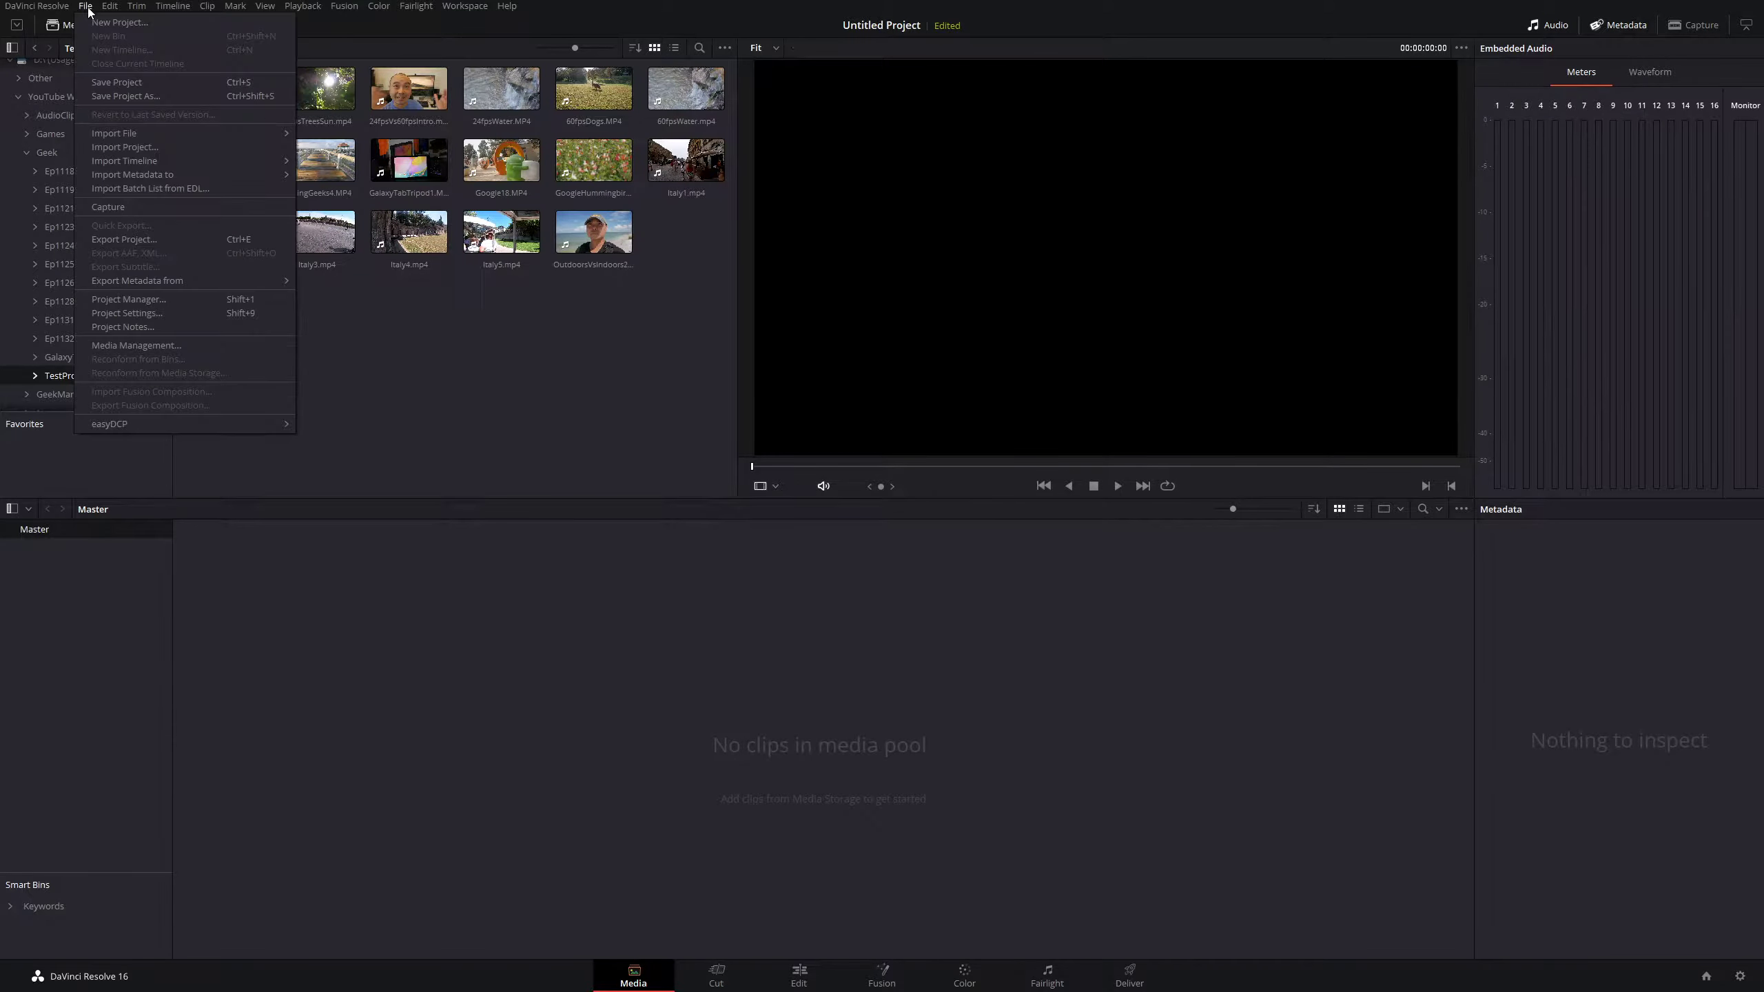
click(124, 314)
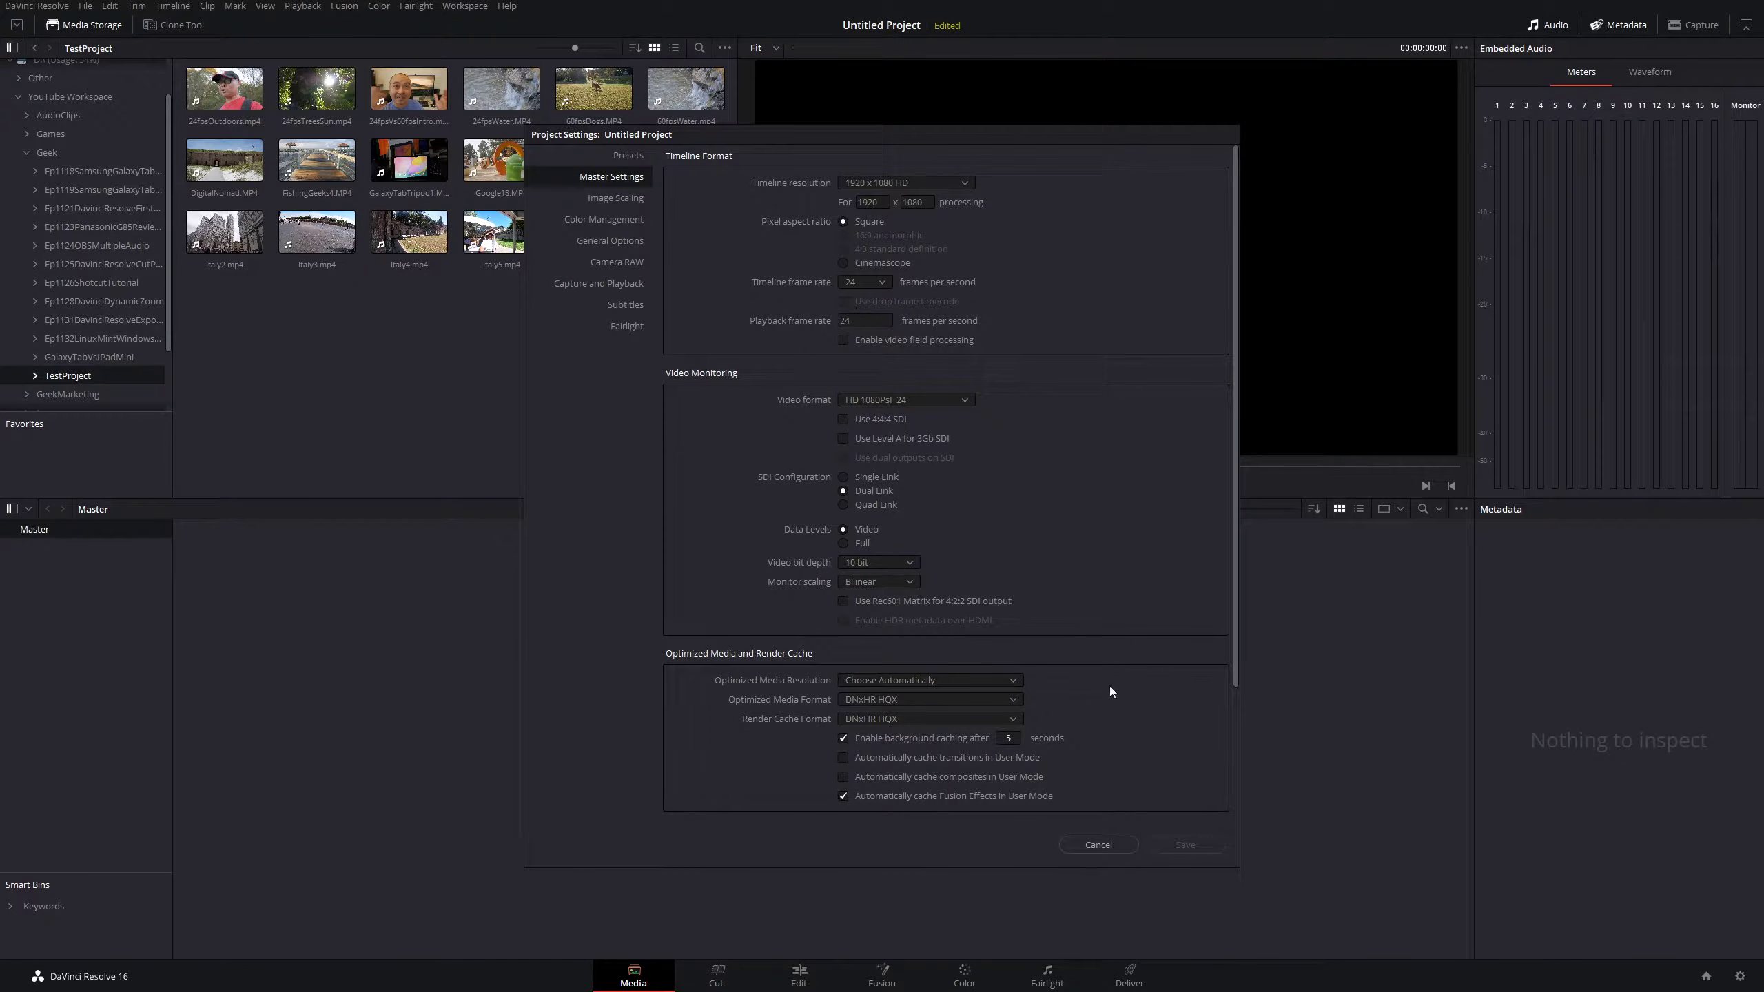
click(1098, 844)
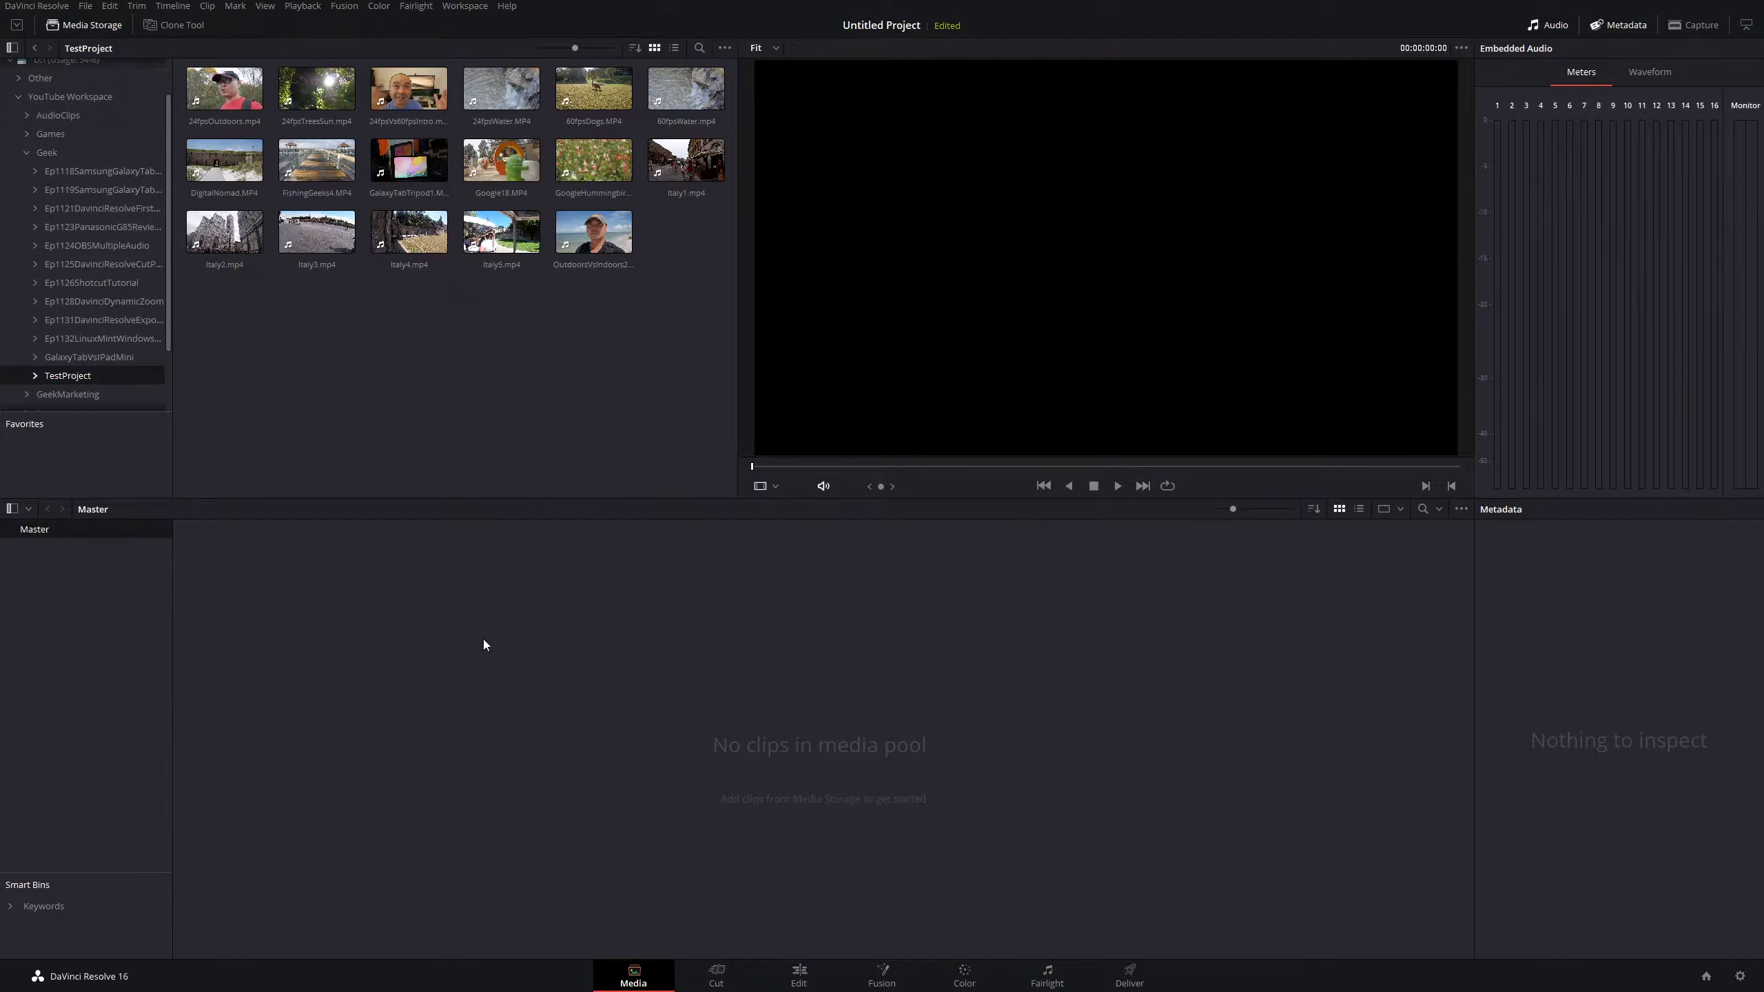
- Bring FishingGeeks4, 24fpsTreesSun, 60fpsDogs and 60fpsWater into the media pool, keeping the project frame rate
click(318, 172)
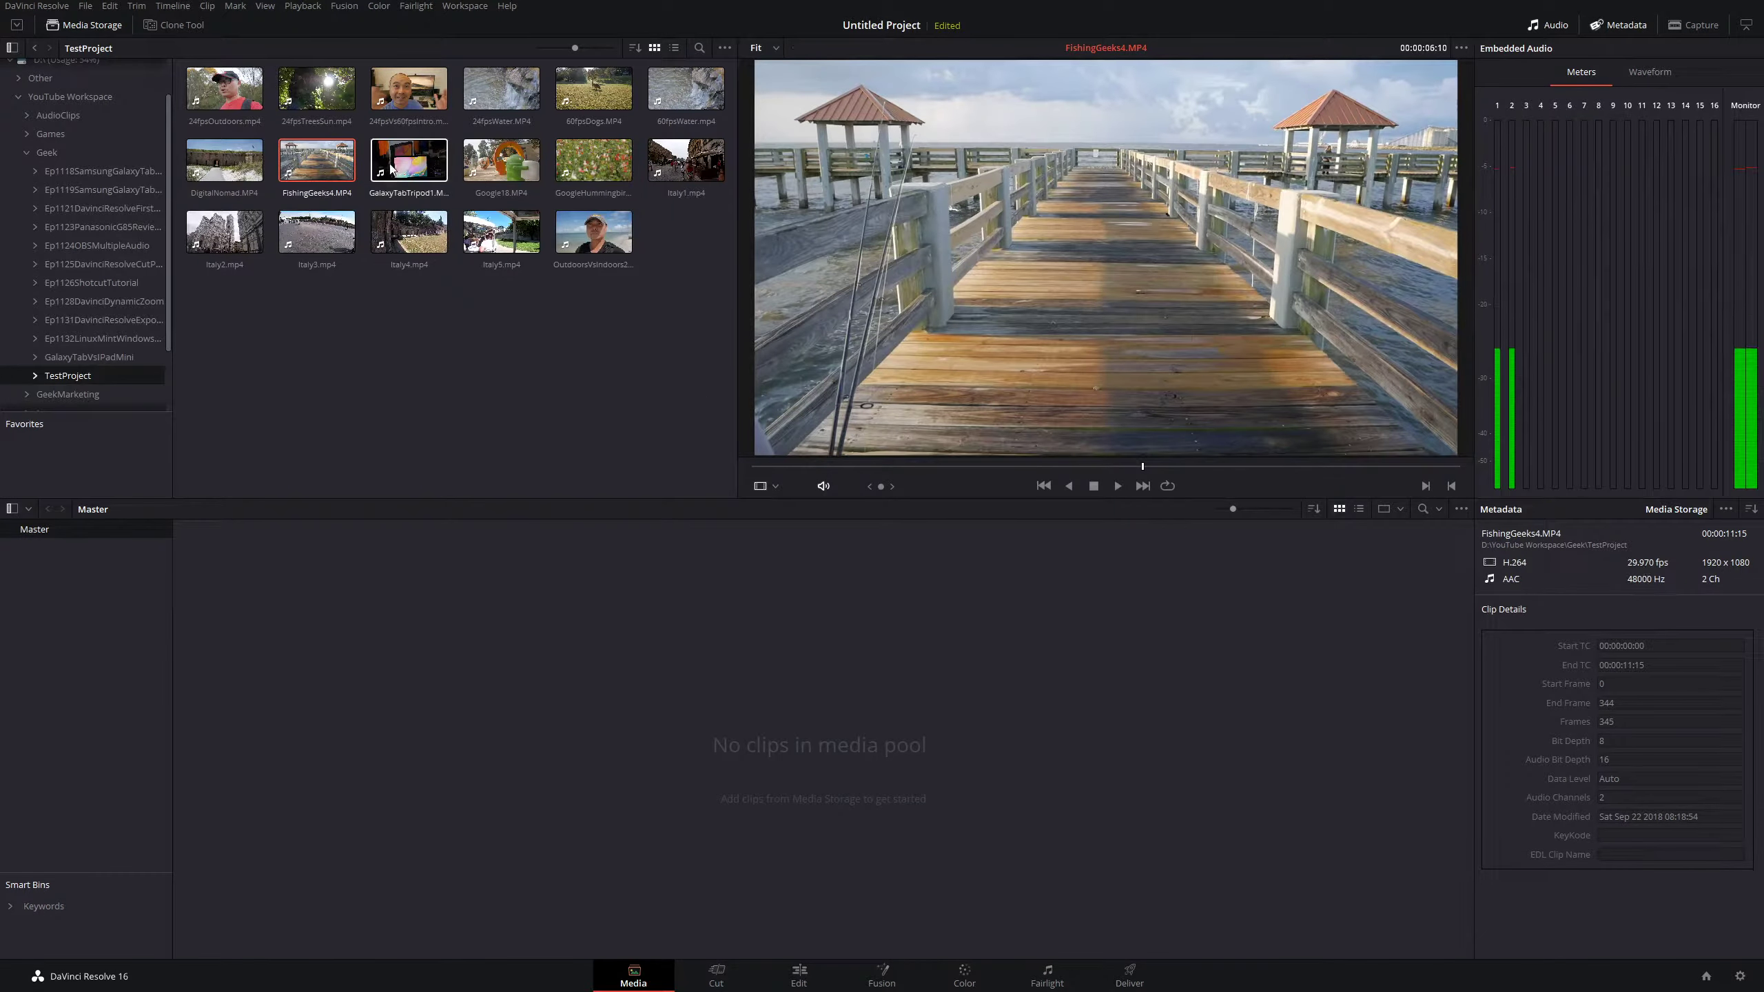
ctrl+click(324, 87)
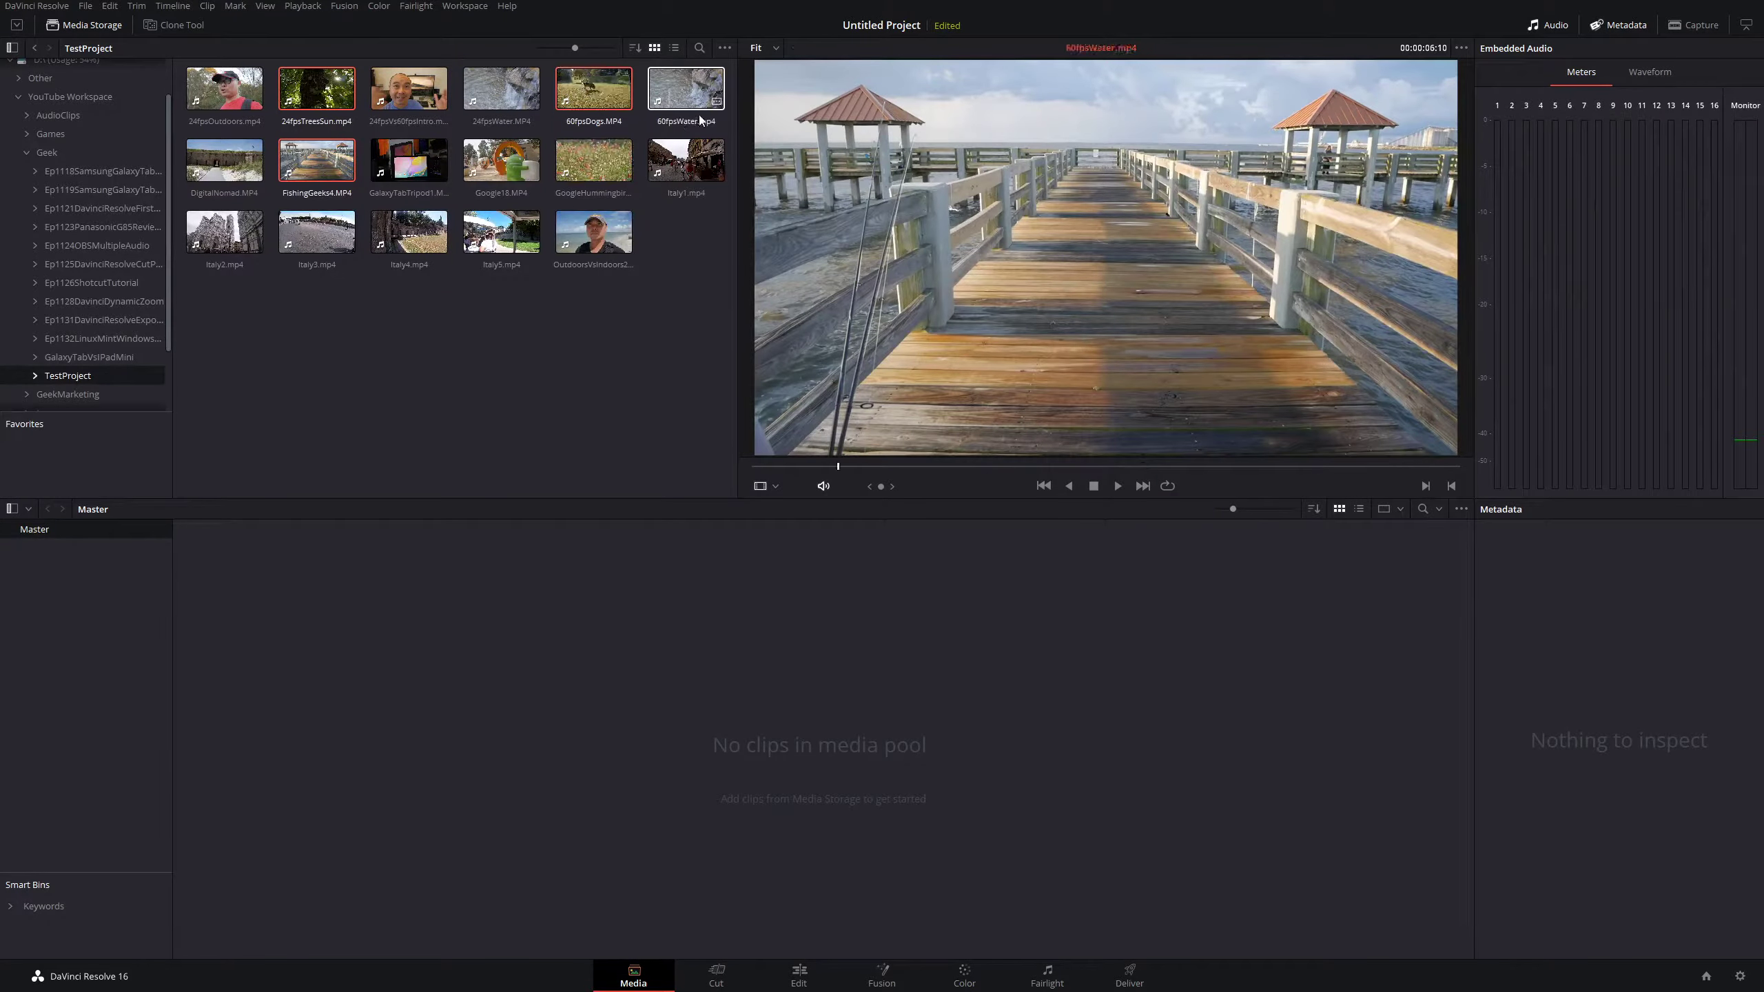
ctrl+click(672, 96)
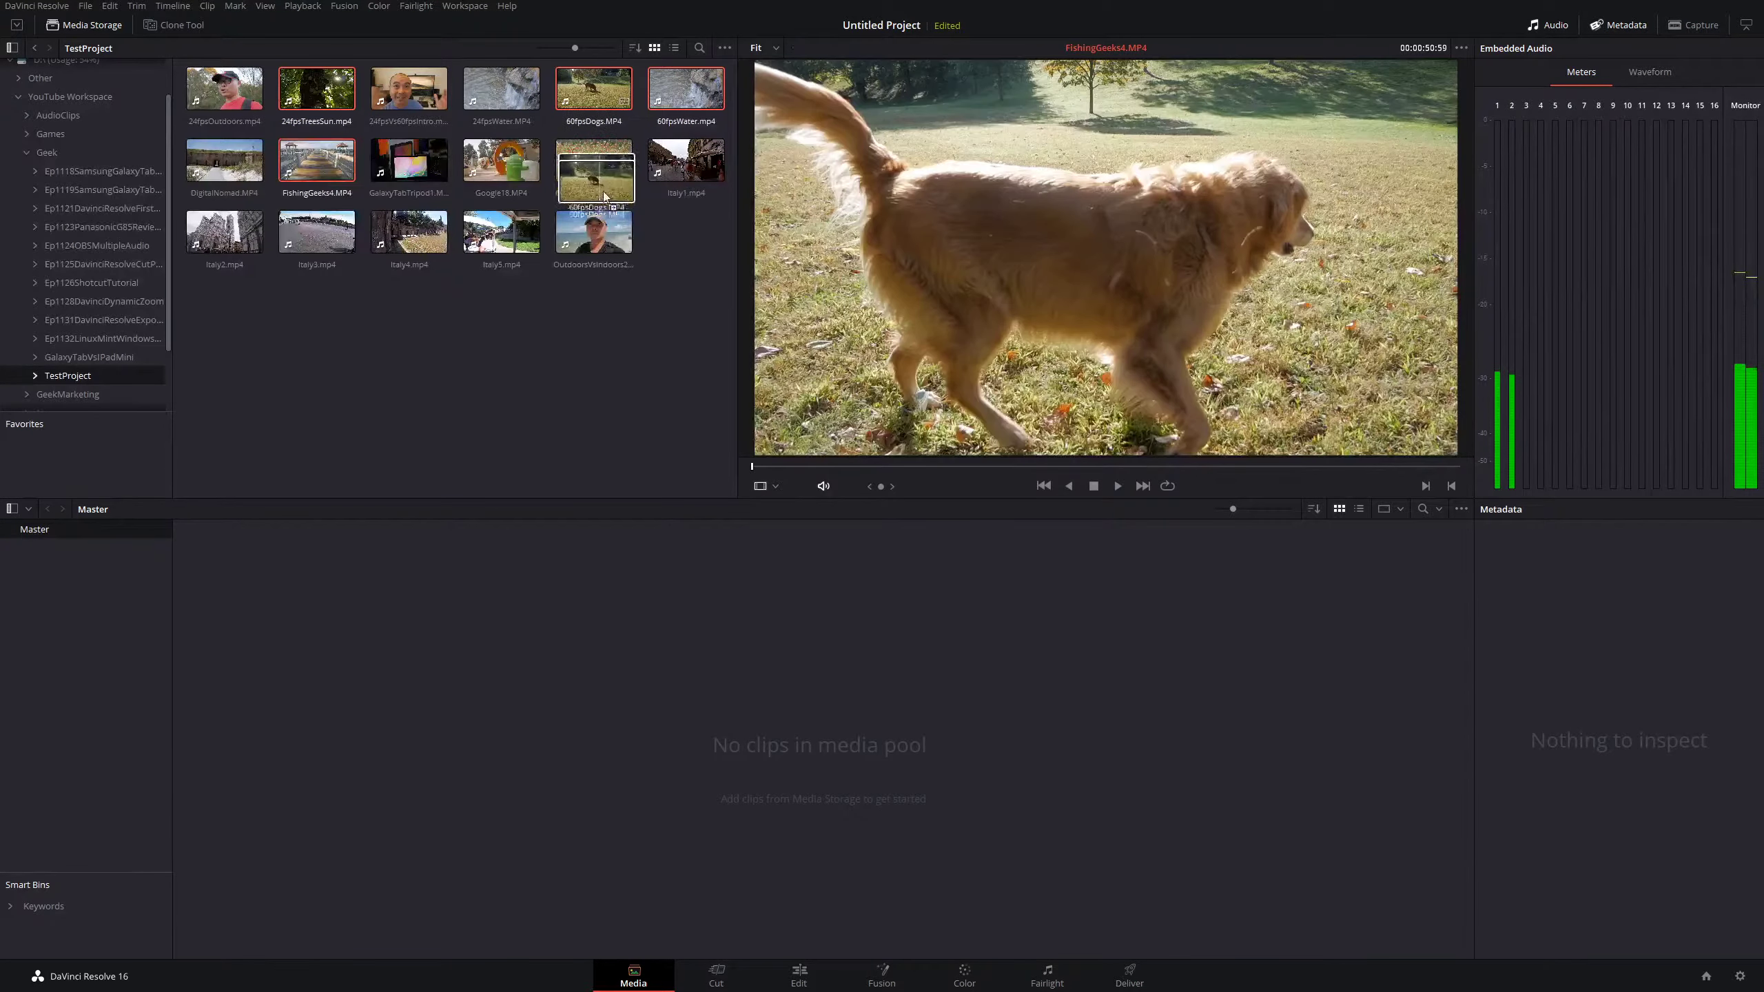
drag(593, 90, 515, 618)
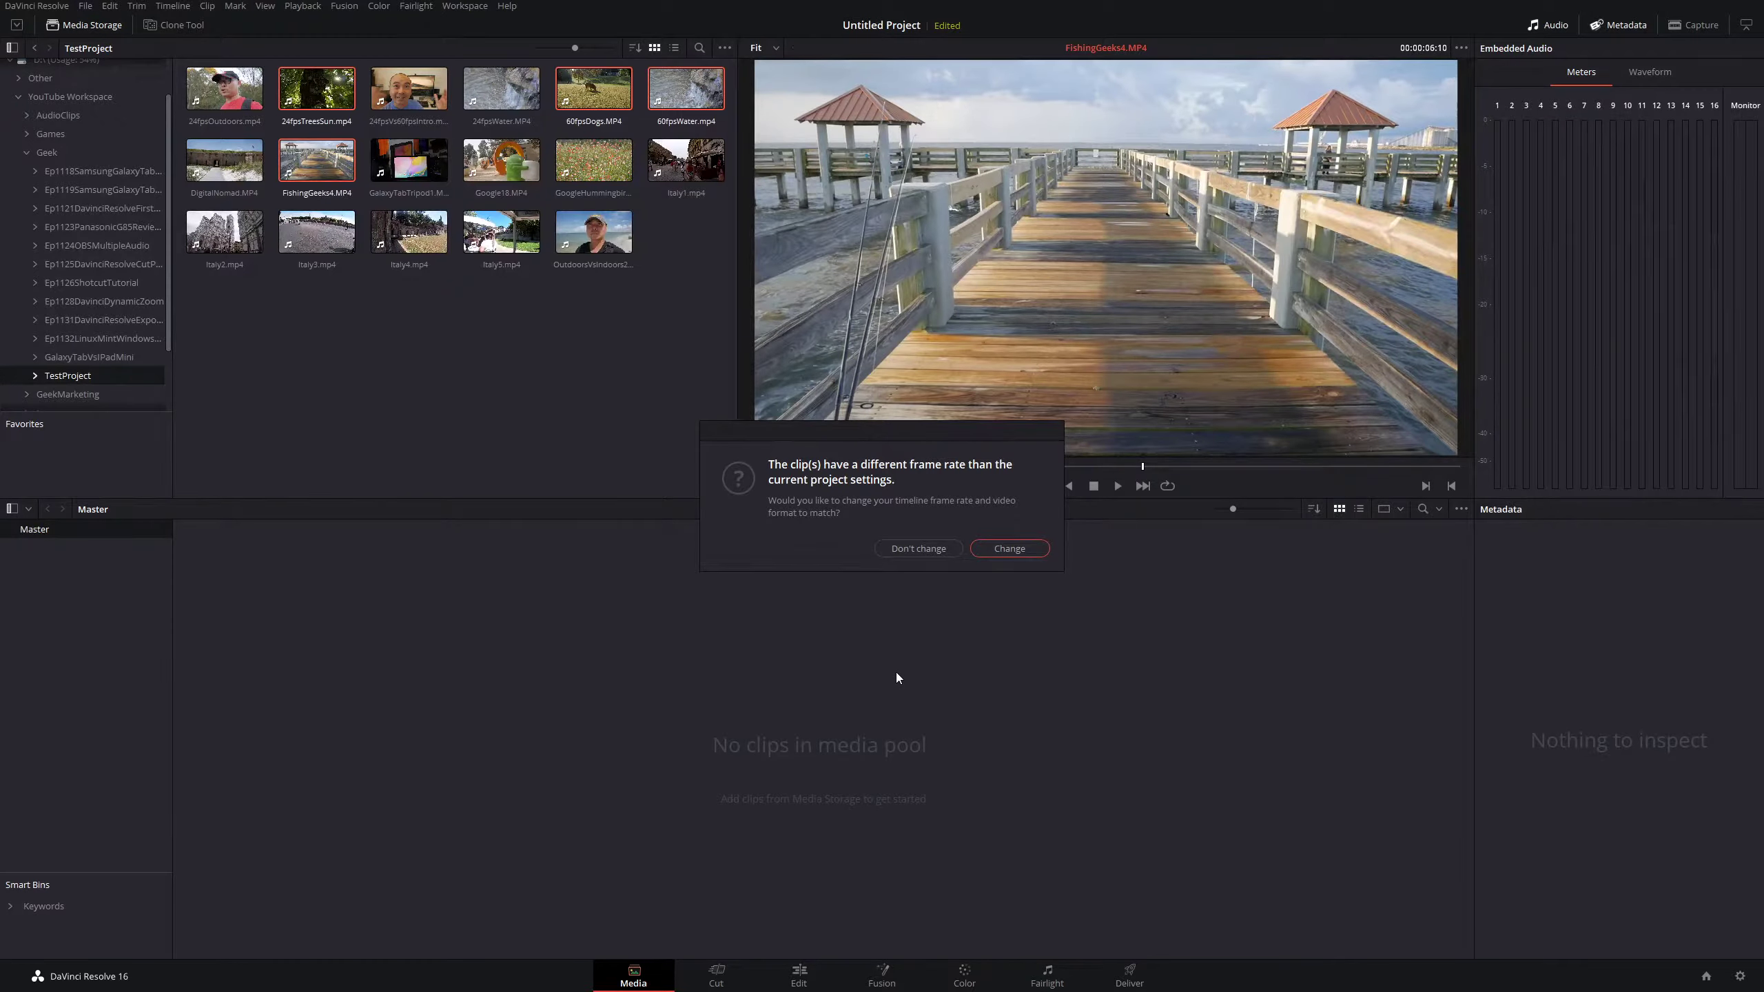
click(912, 551)
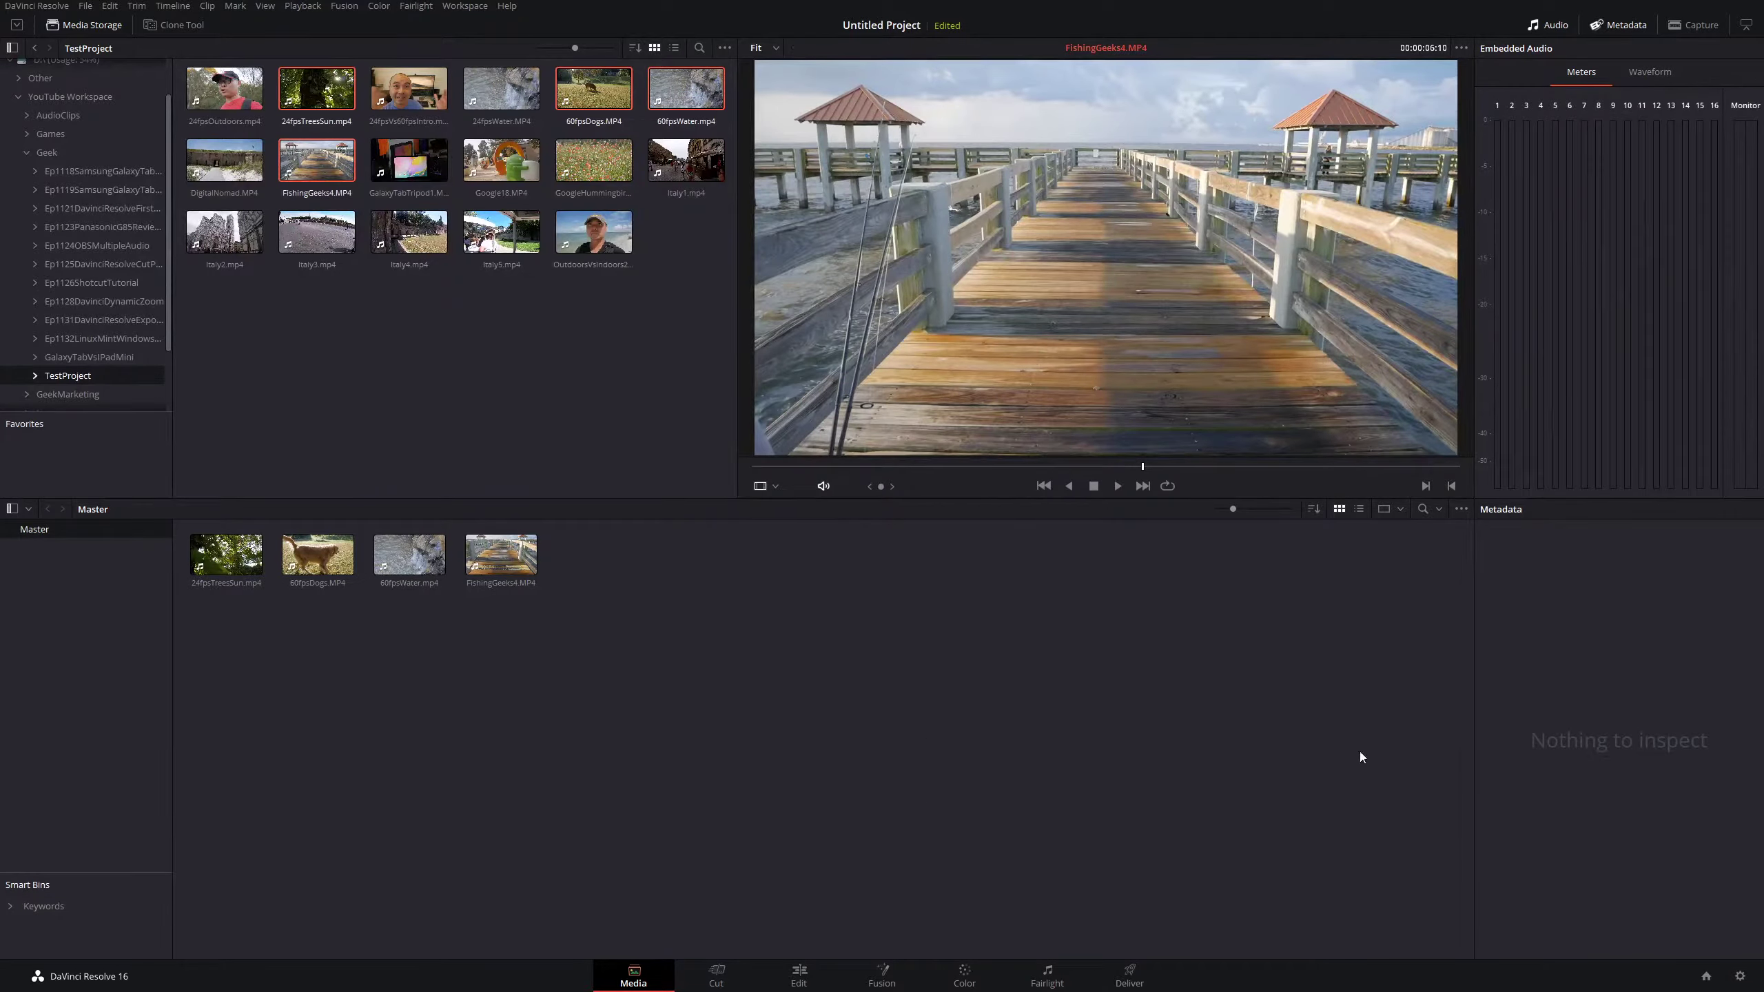
click(1740, 977)
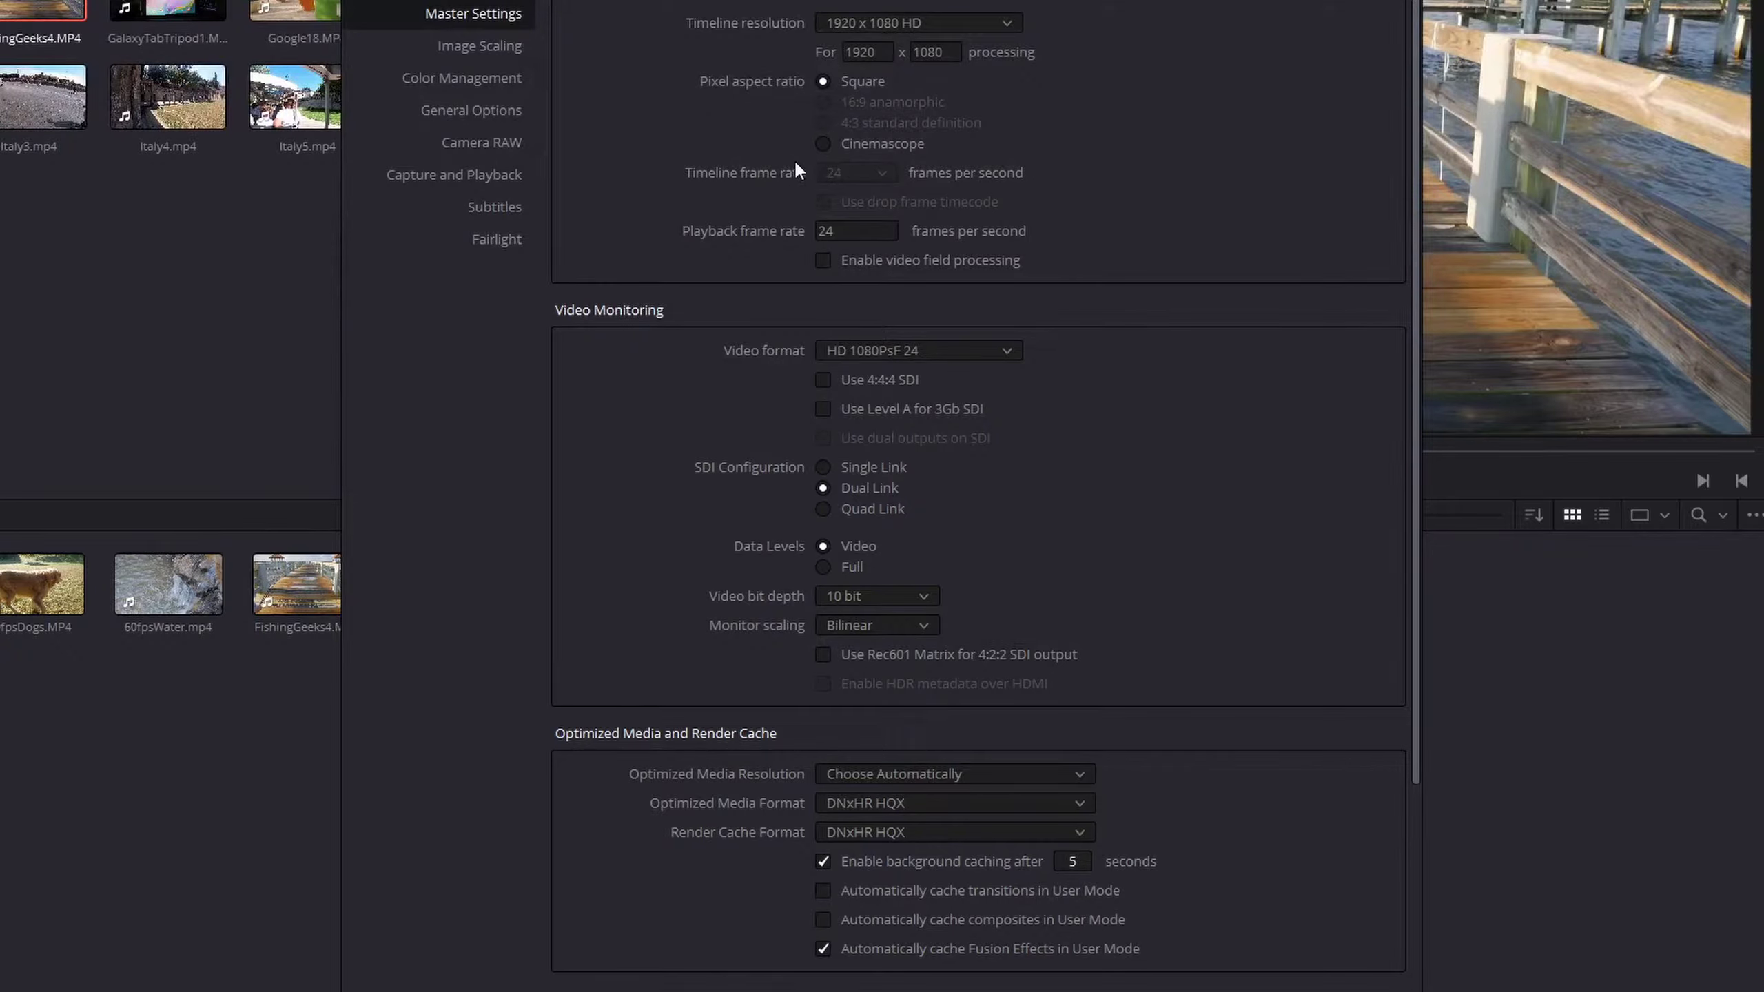
click(909, 21)
click(1157, 47)
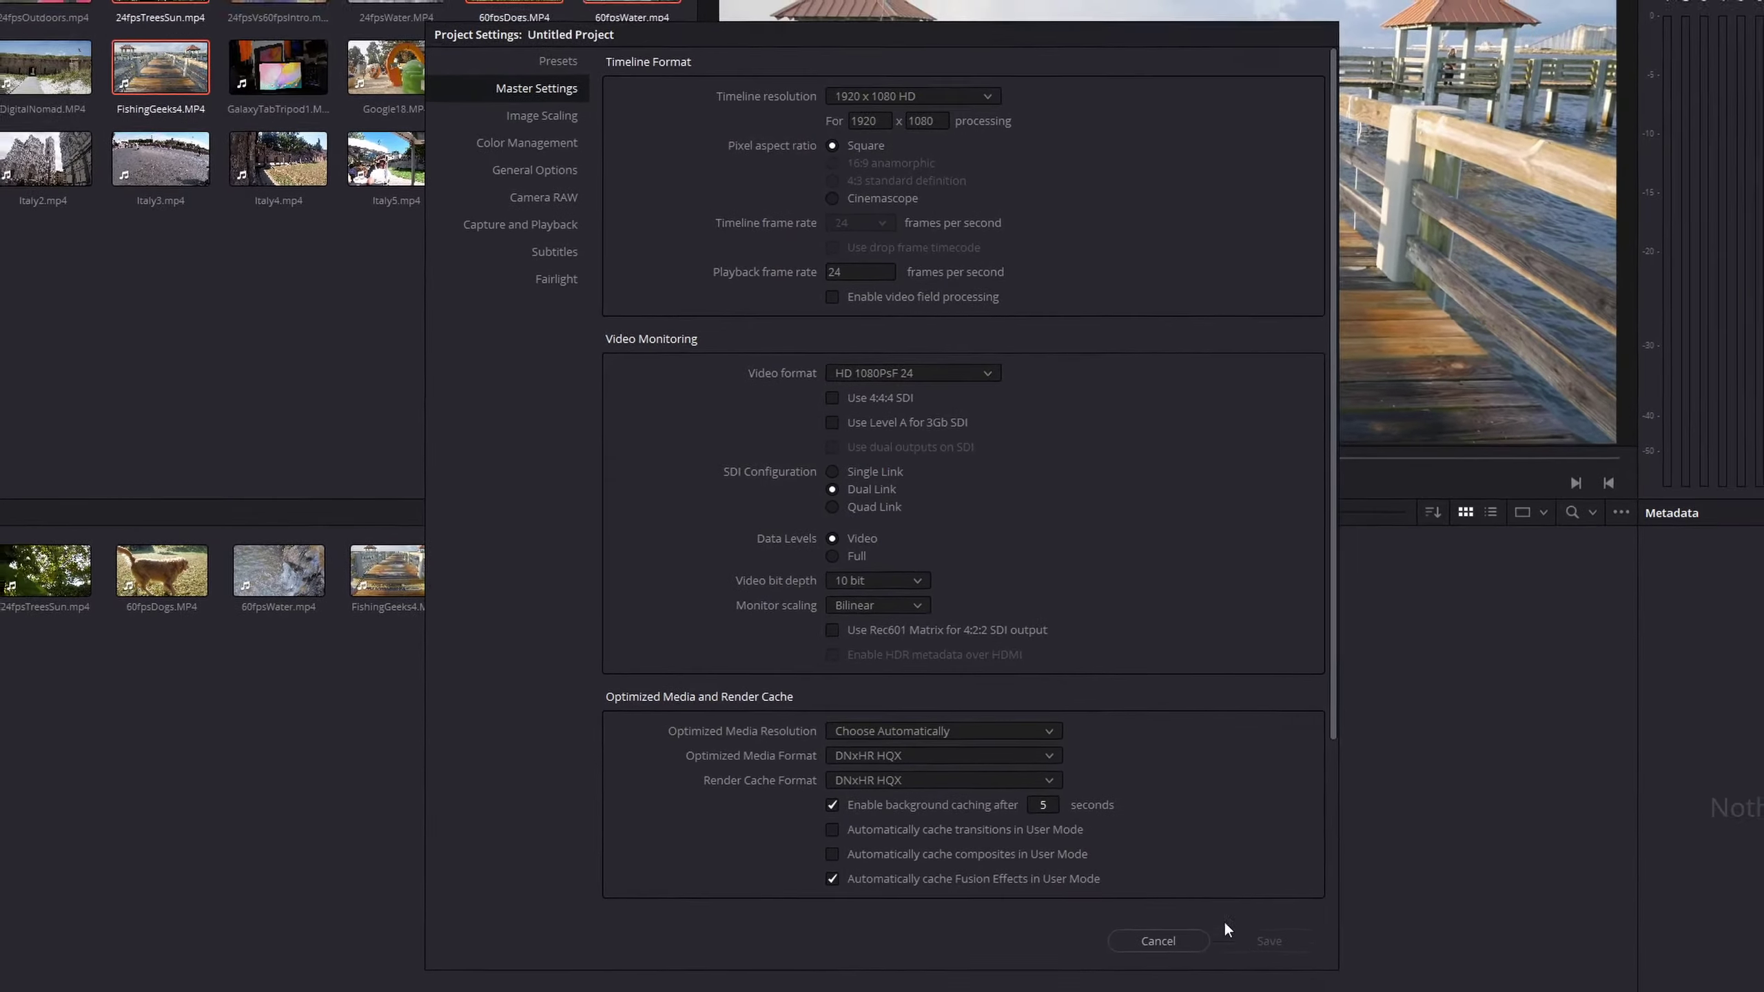
click(1157, 941)
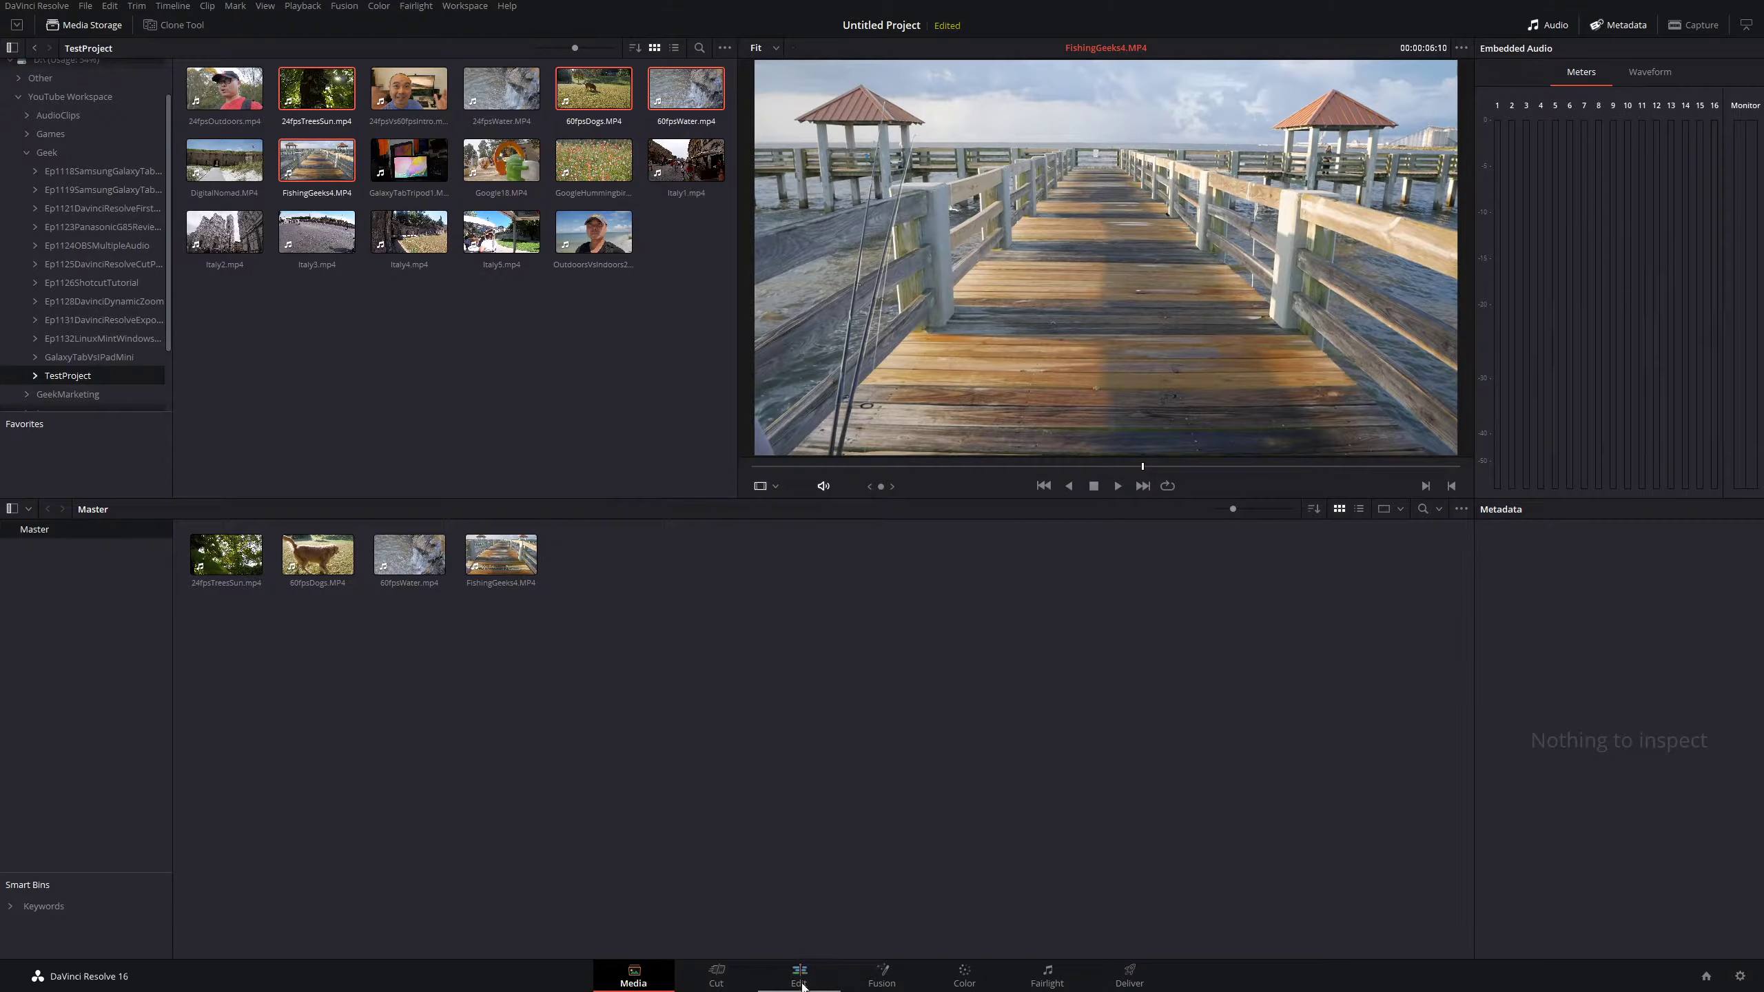
- On the Edit page, drop FishingGeeks4.MP4 onto an empty timeline to create Timeline 1, then return to Media
click(799, 980)
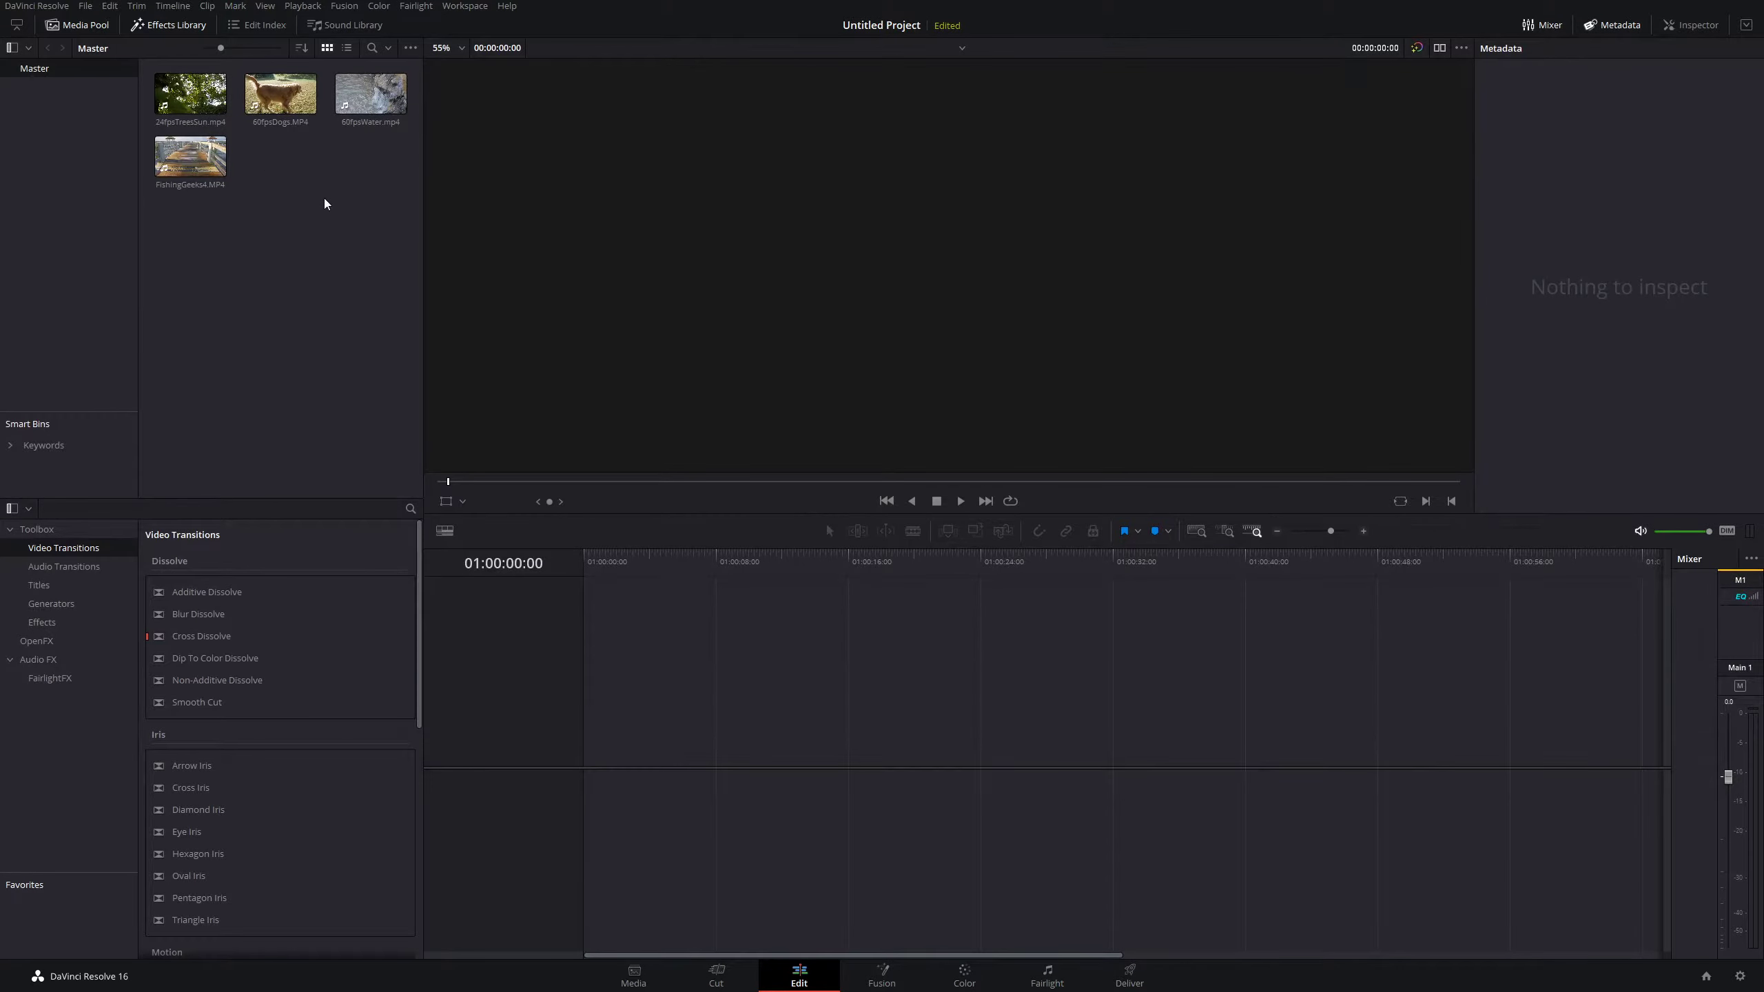
drag(230, 170, 629, 742)
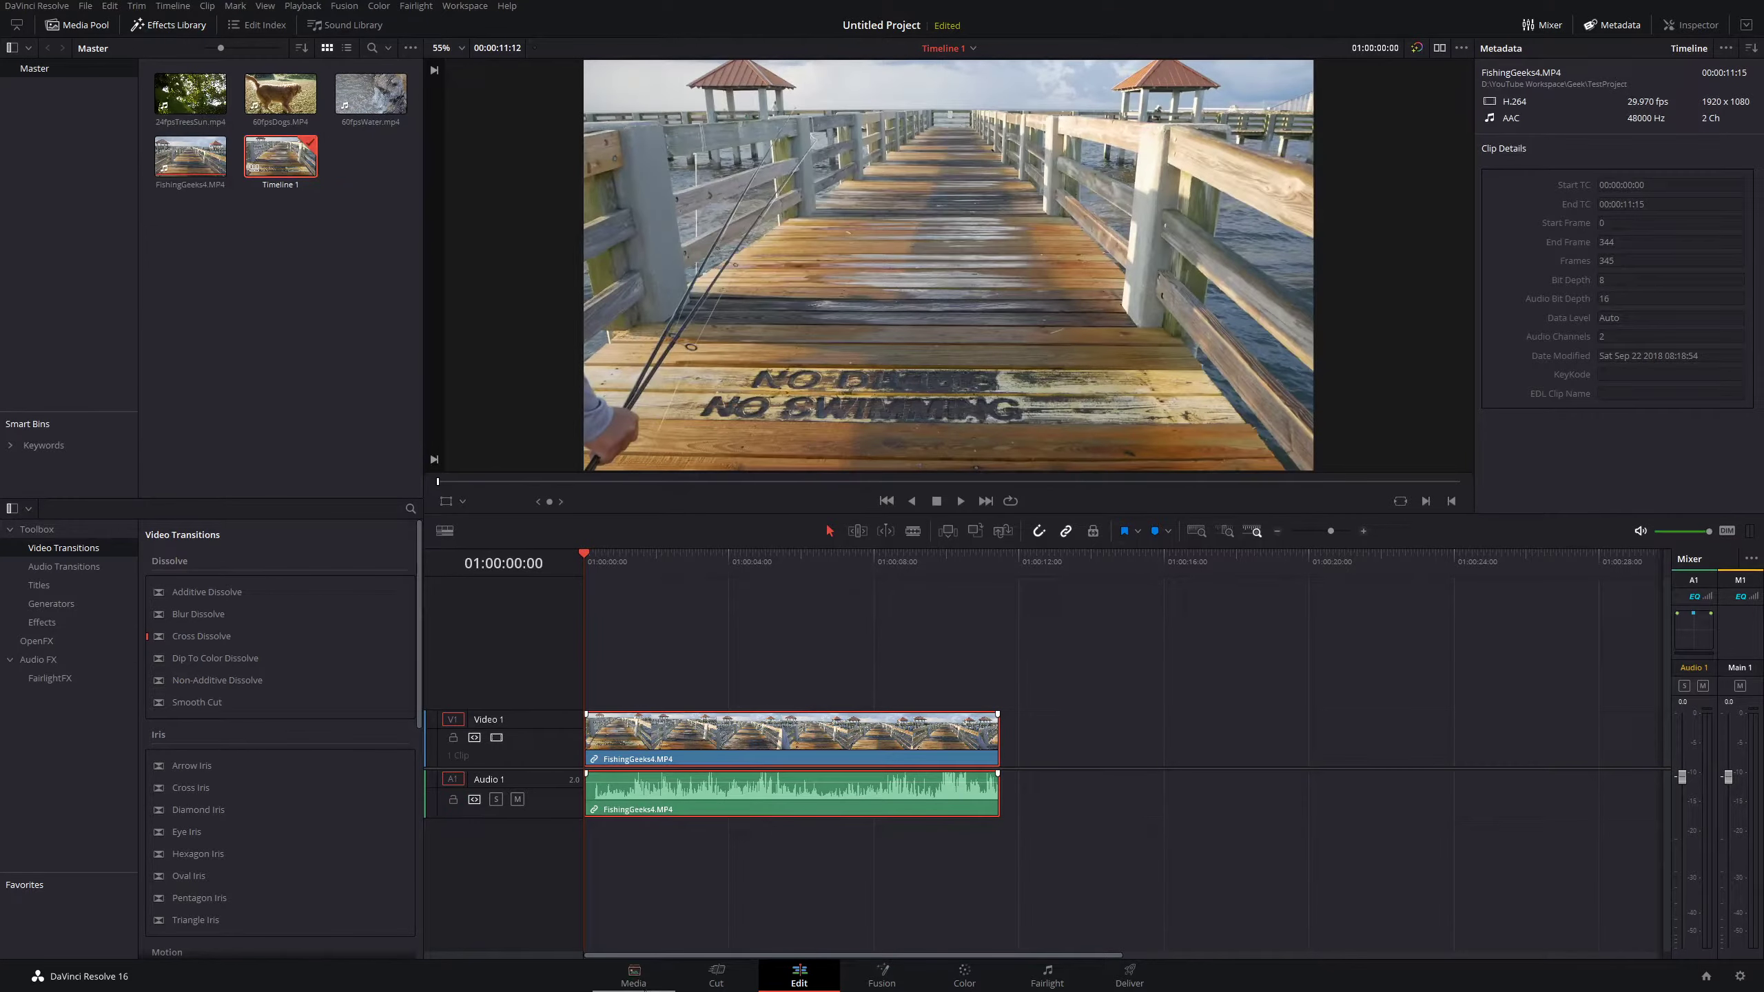
click(642, 983)
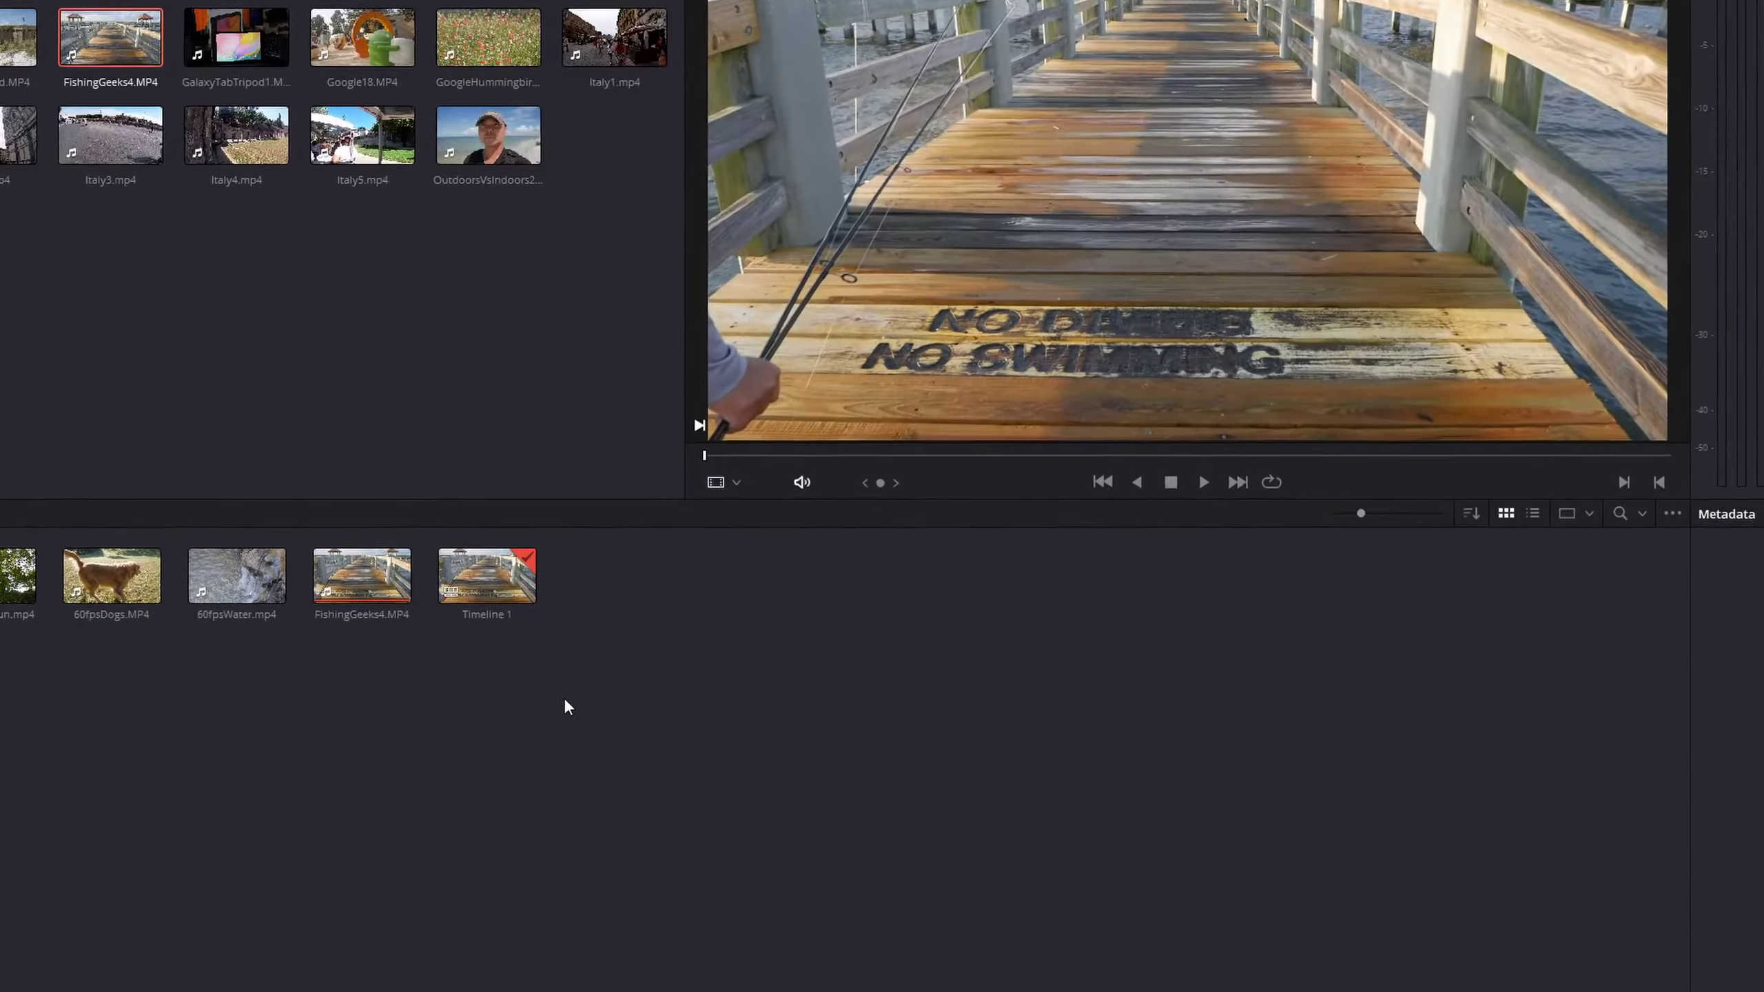
click(510, 579)
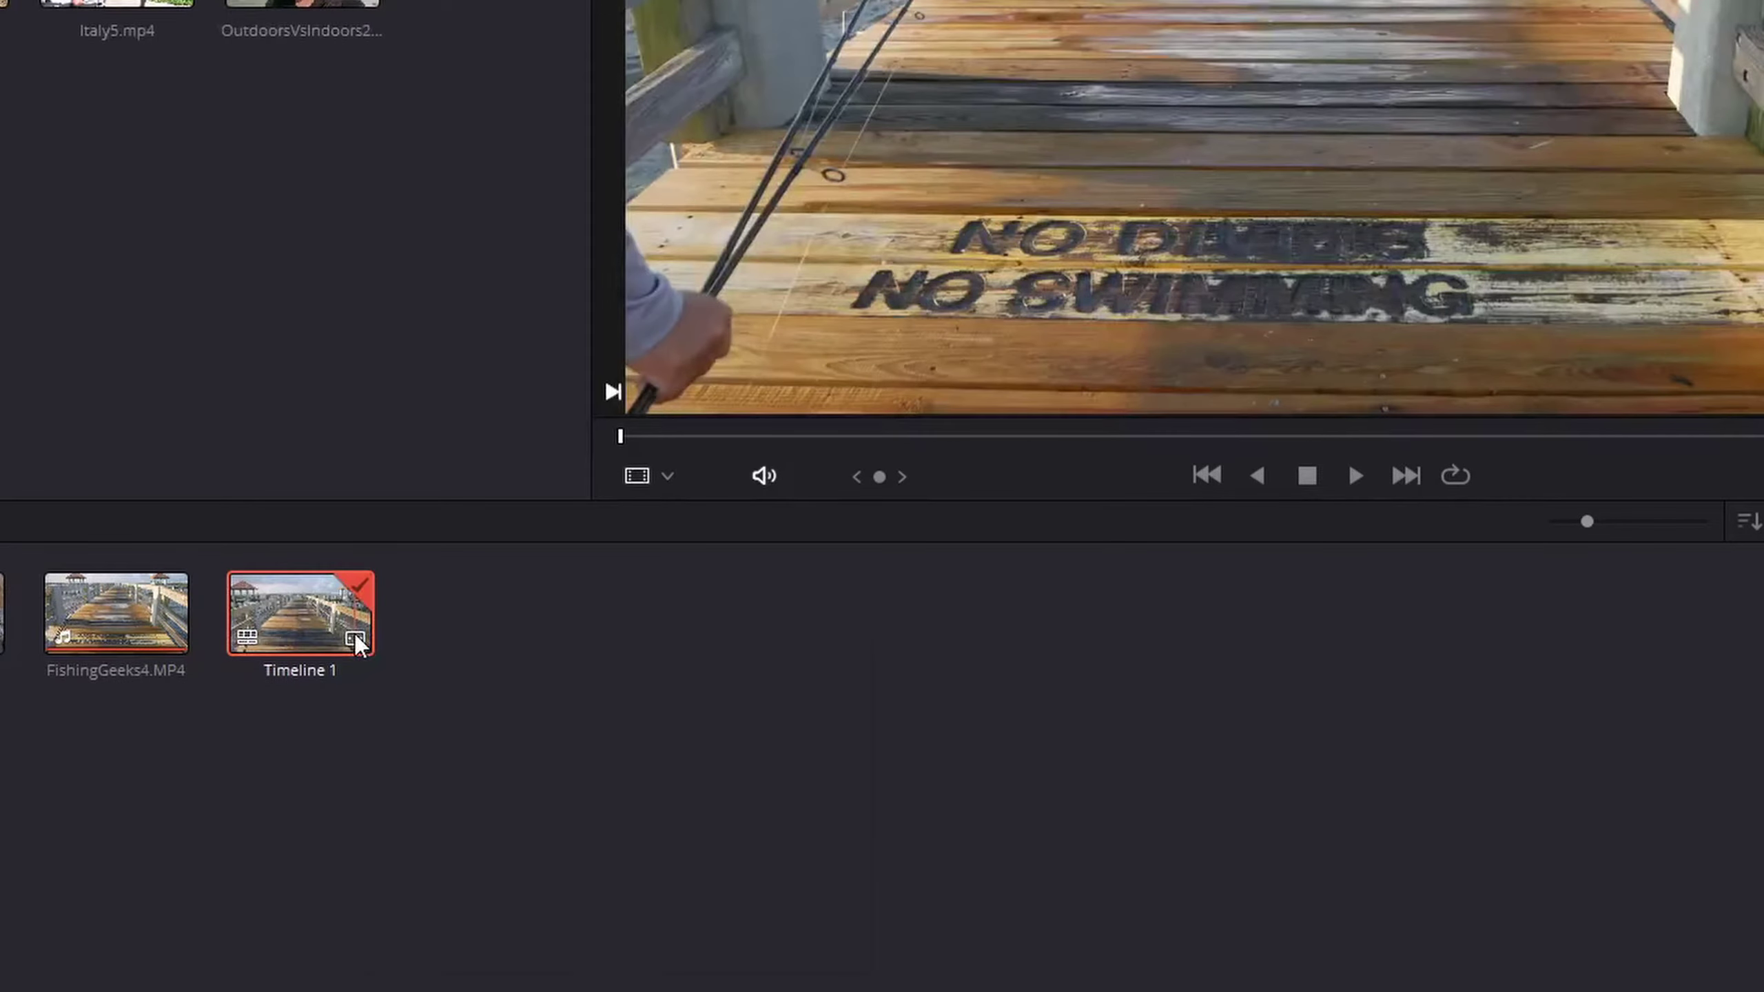
right_click(355, 633)
mouse_move(506, 653)
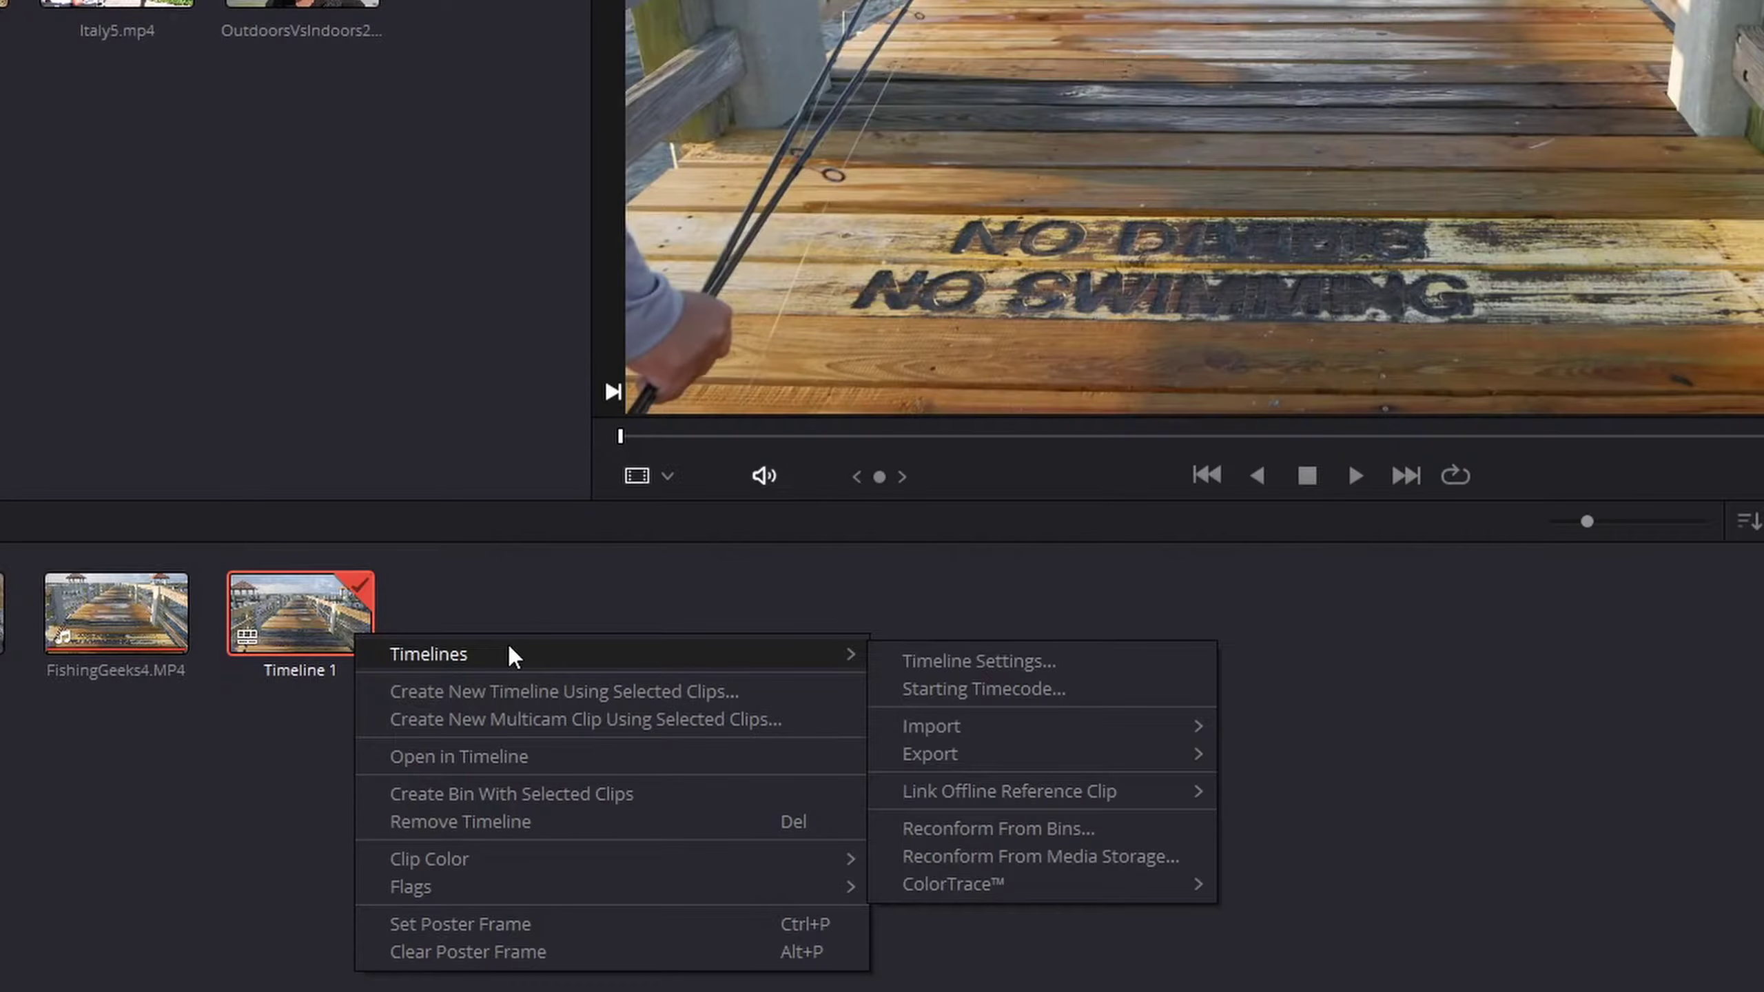
click(948, 661)
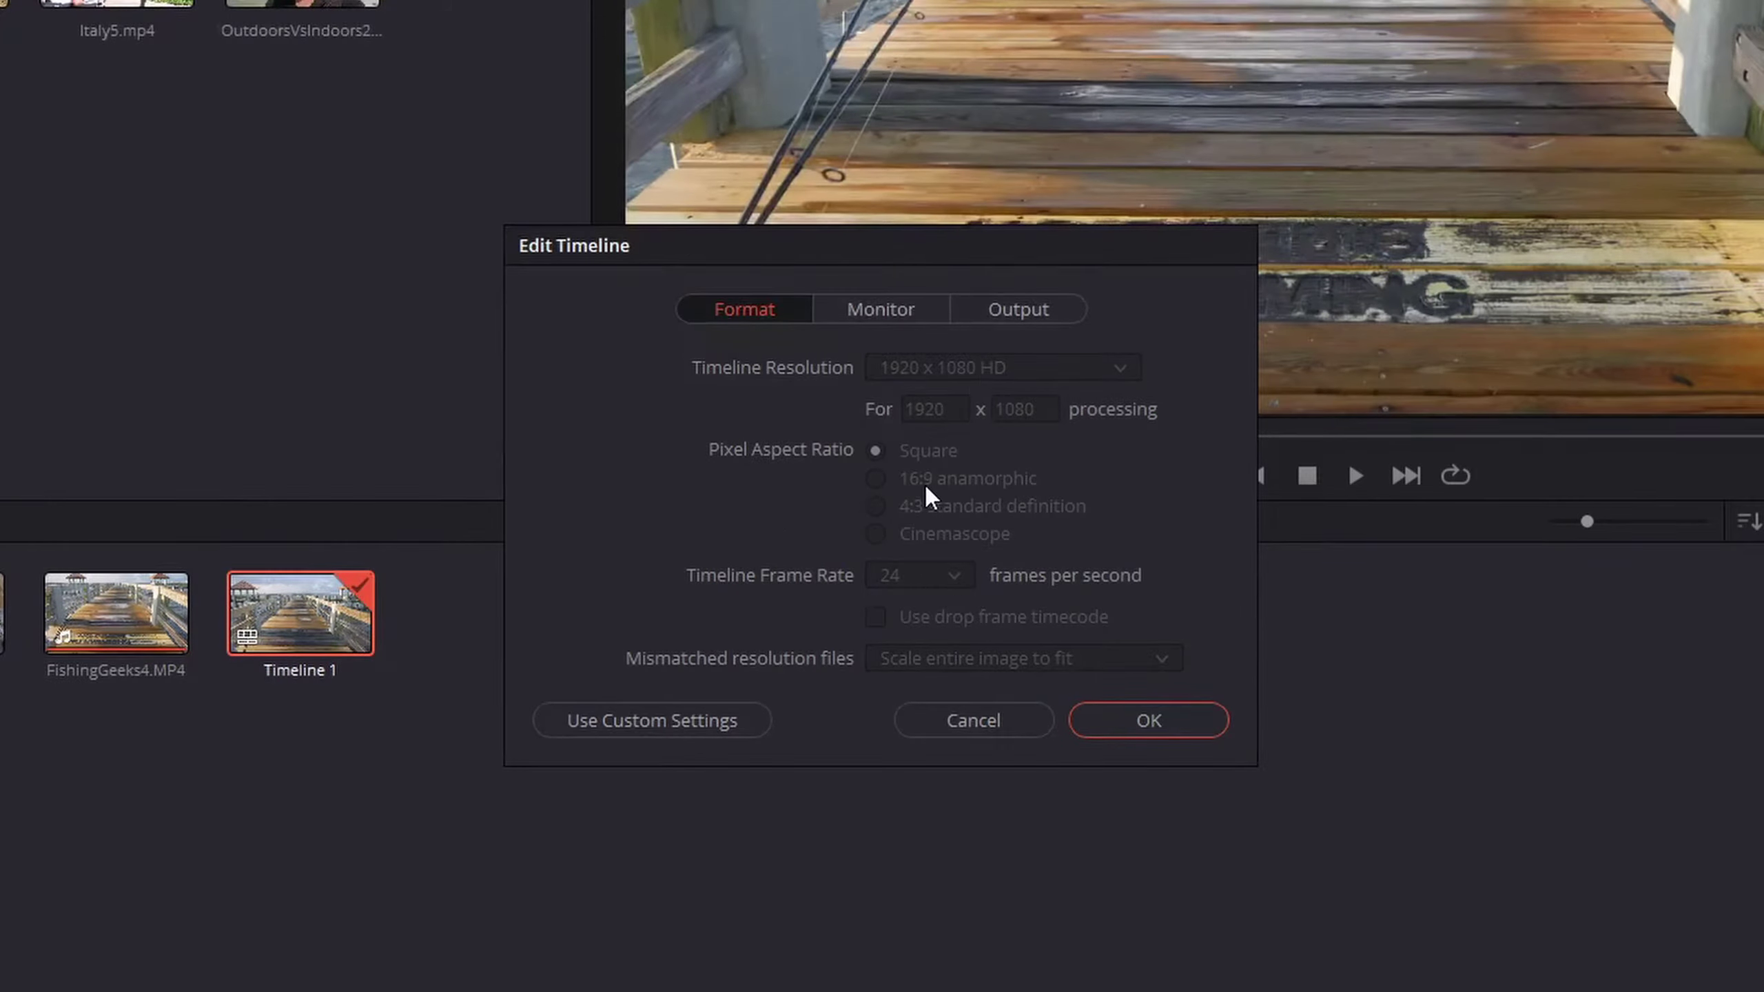
click(726, 720)
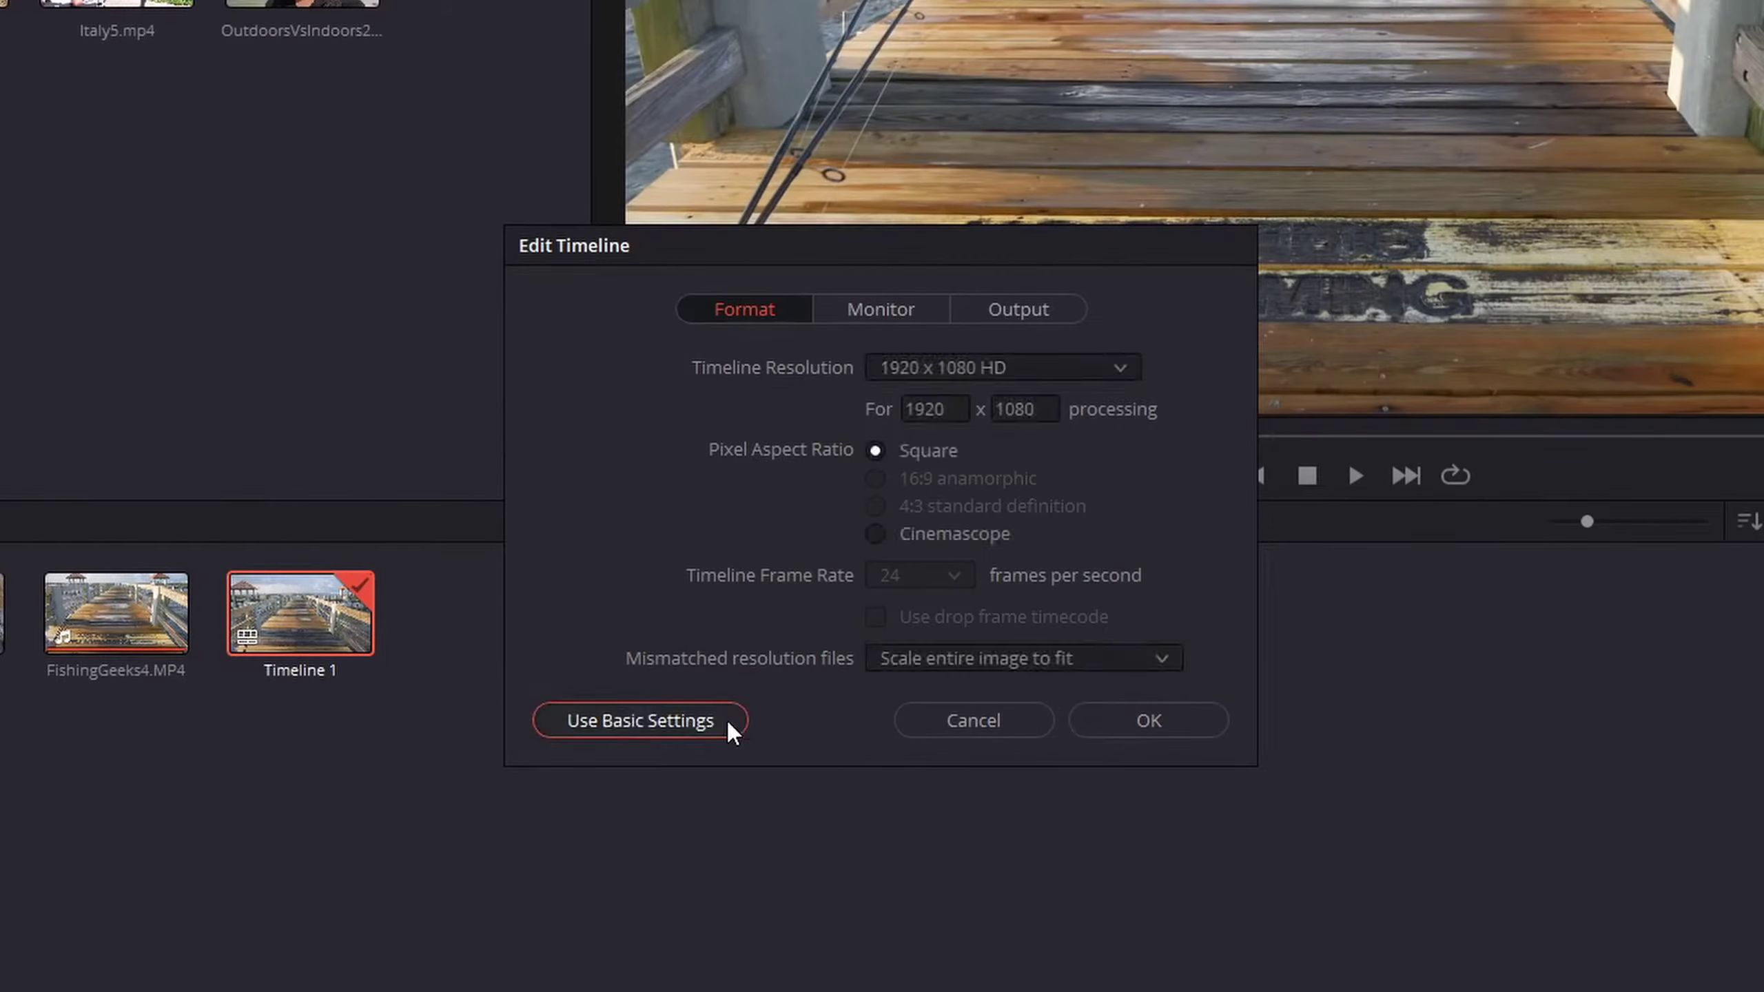
click(1031, 368)
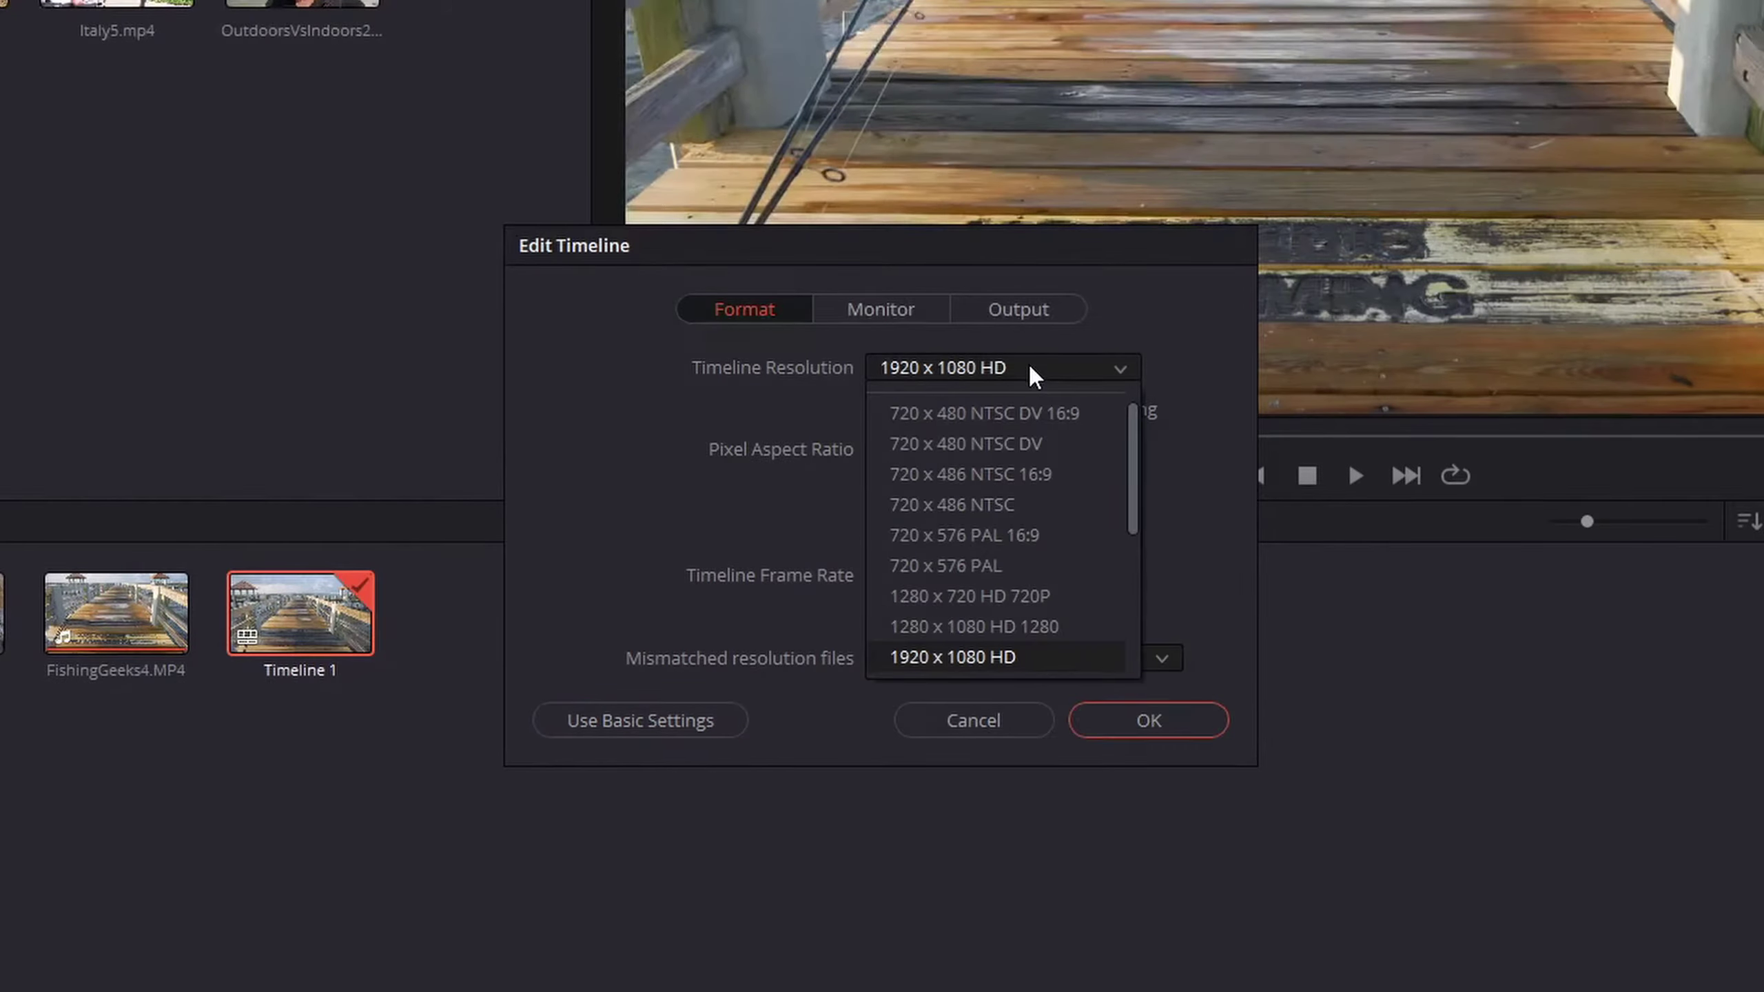
click(1161, 515)
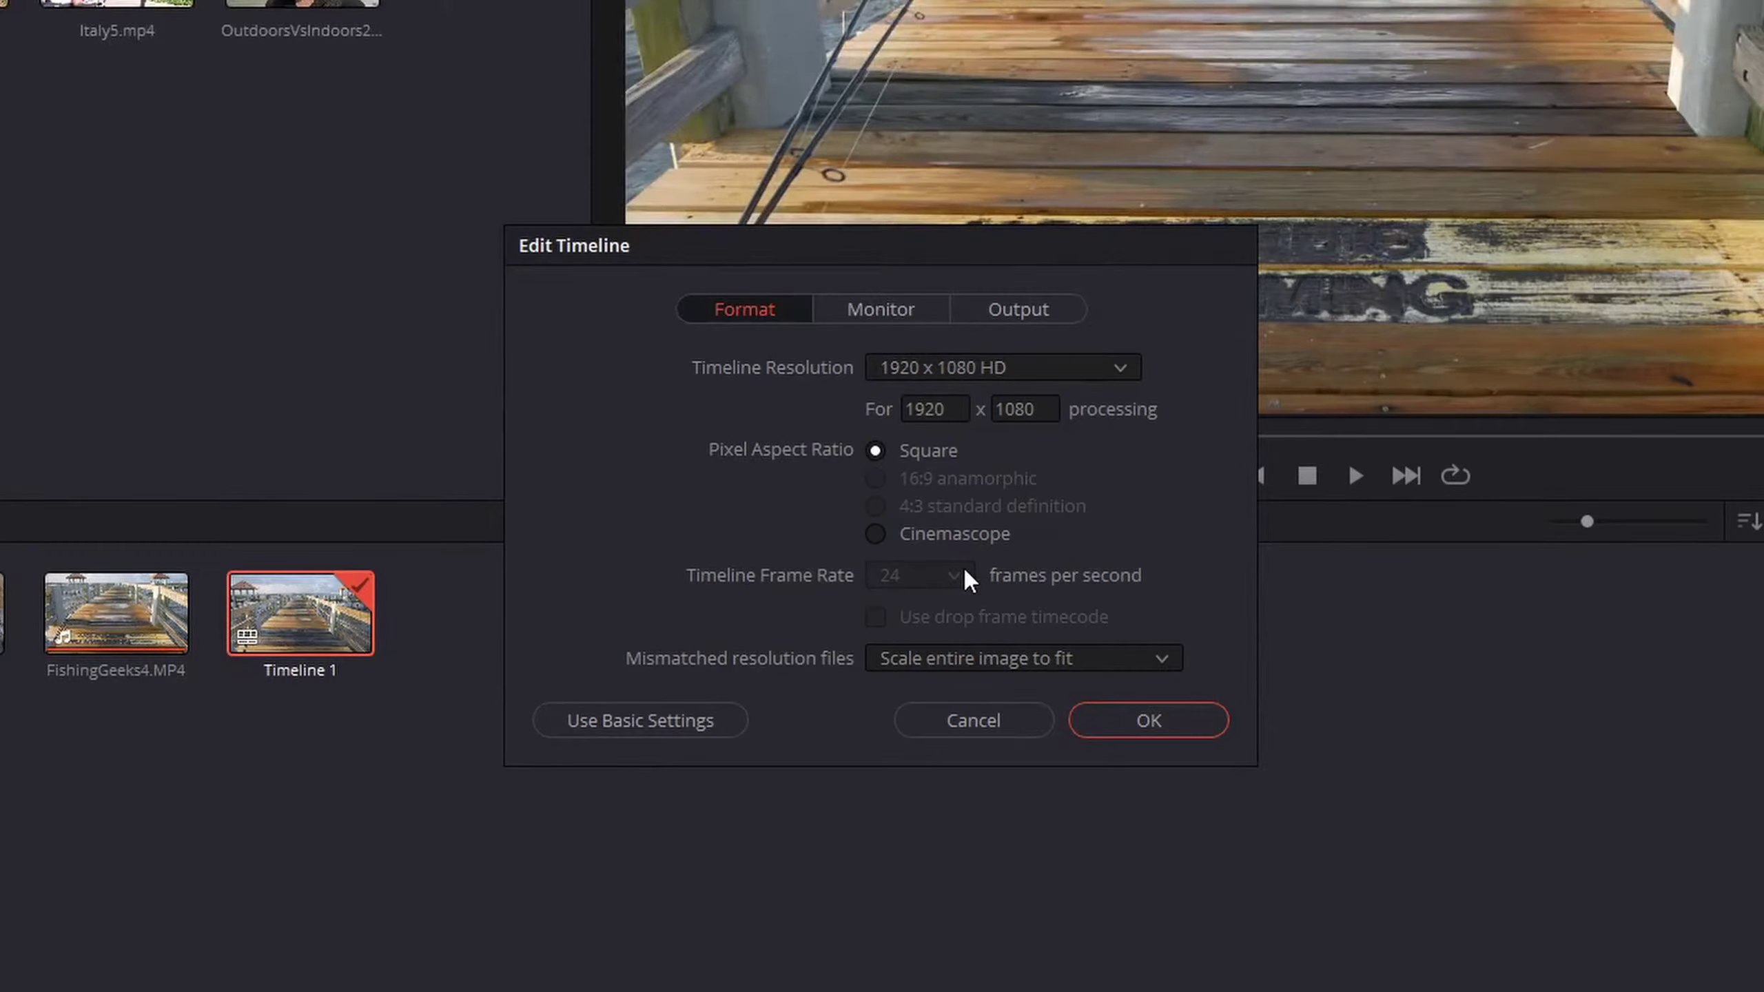
click(989, 720)
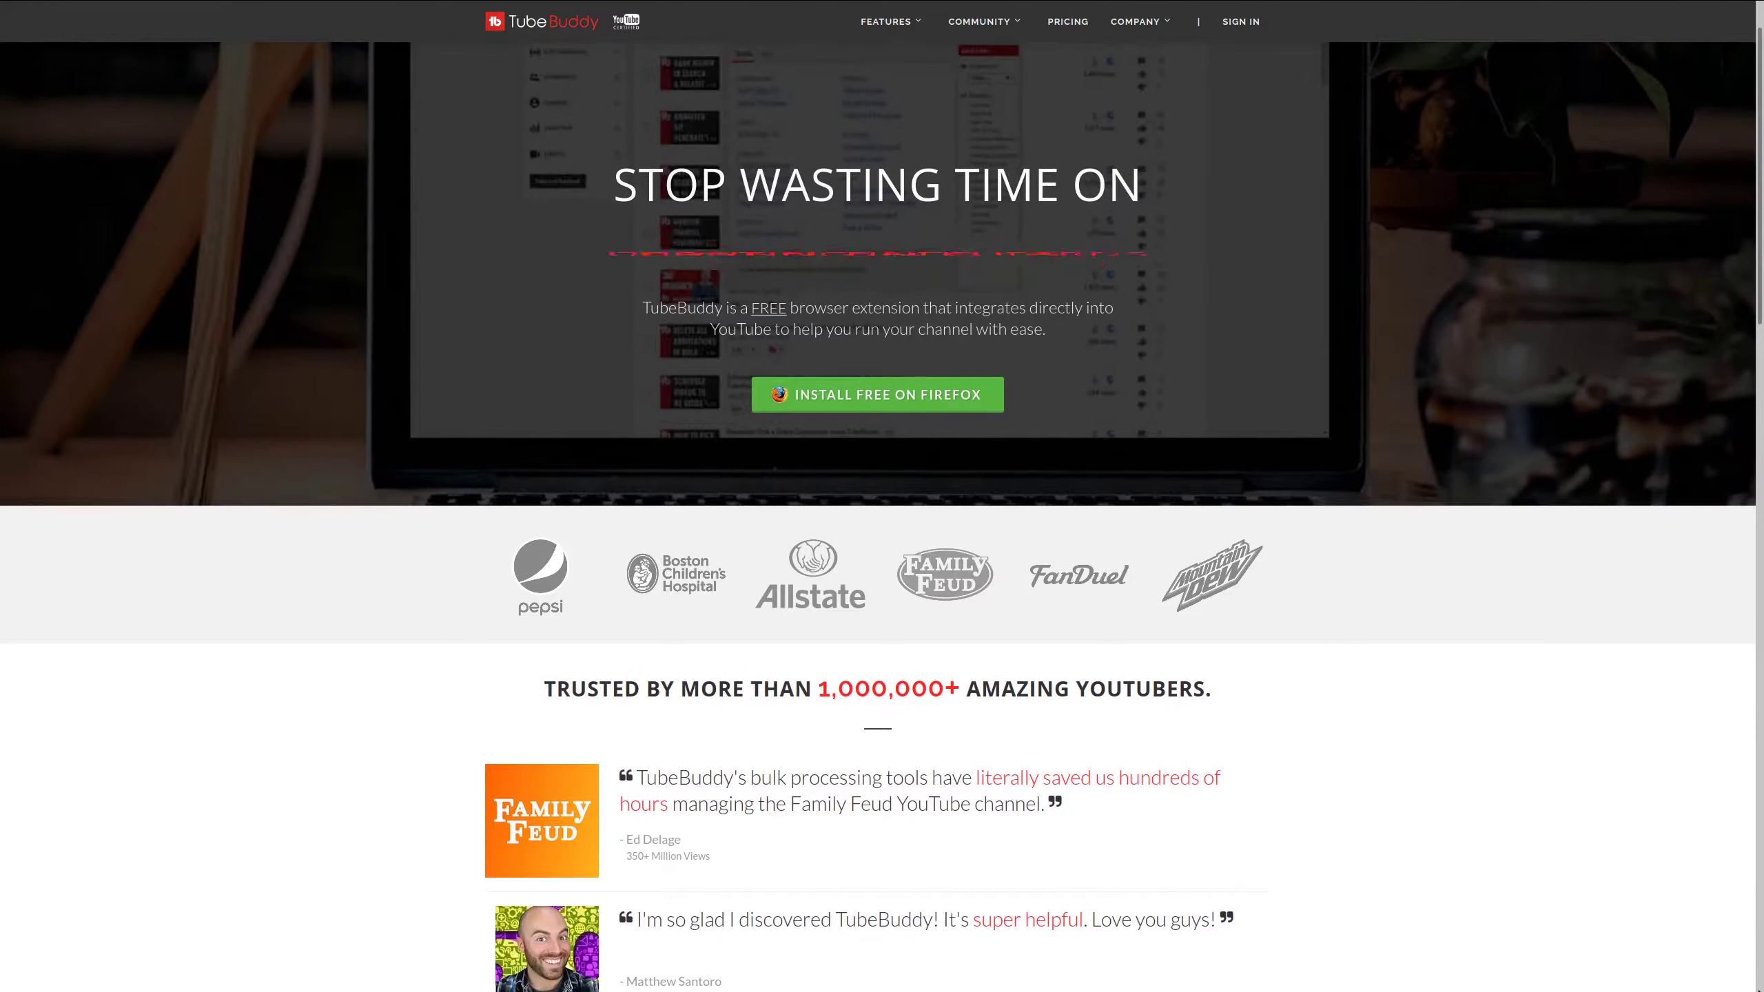
- Scroll the TubeBuddy homepage past the logos and testimonials to the 'Work within YouTube' section
scroll(882, 496, down, 3)
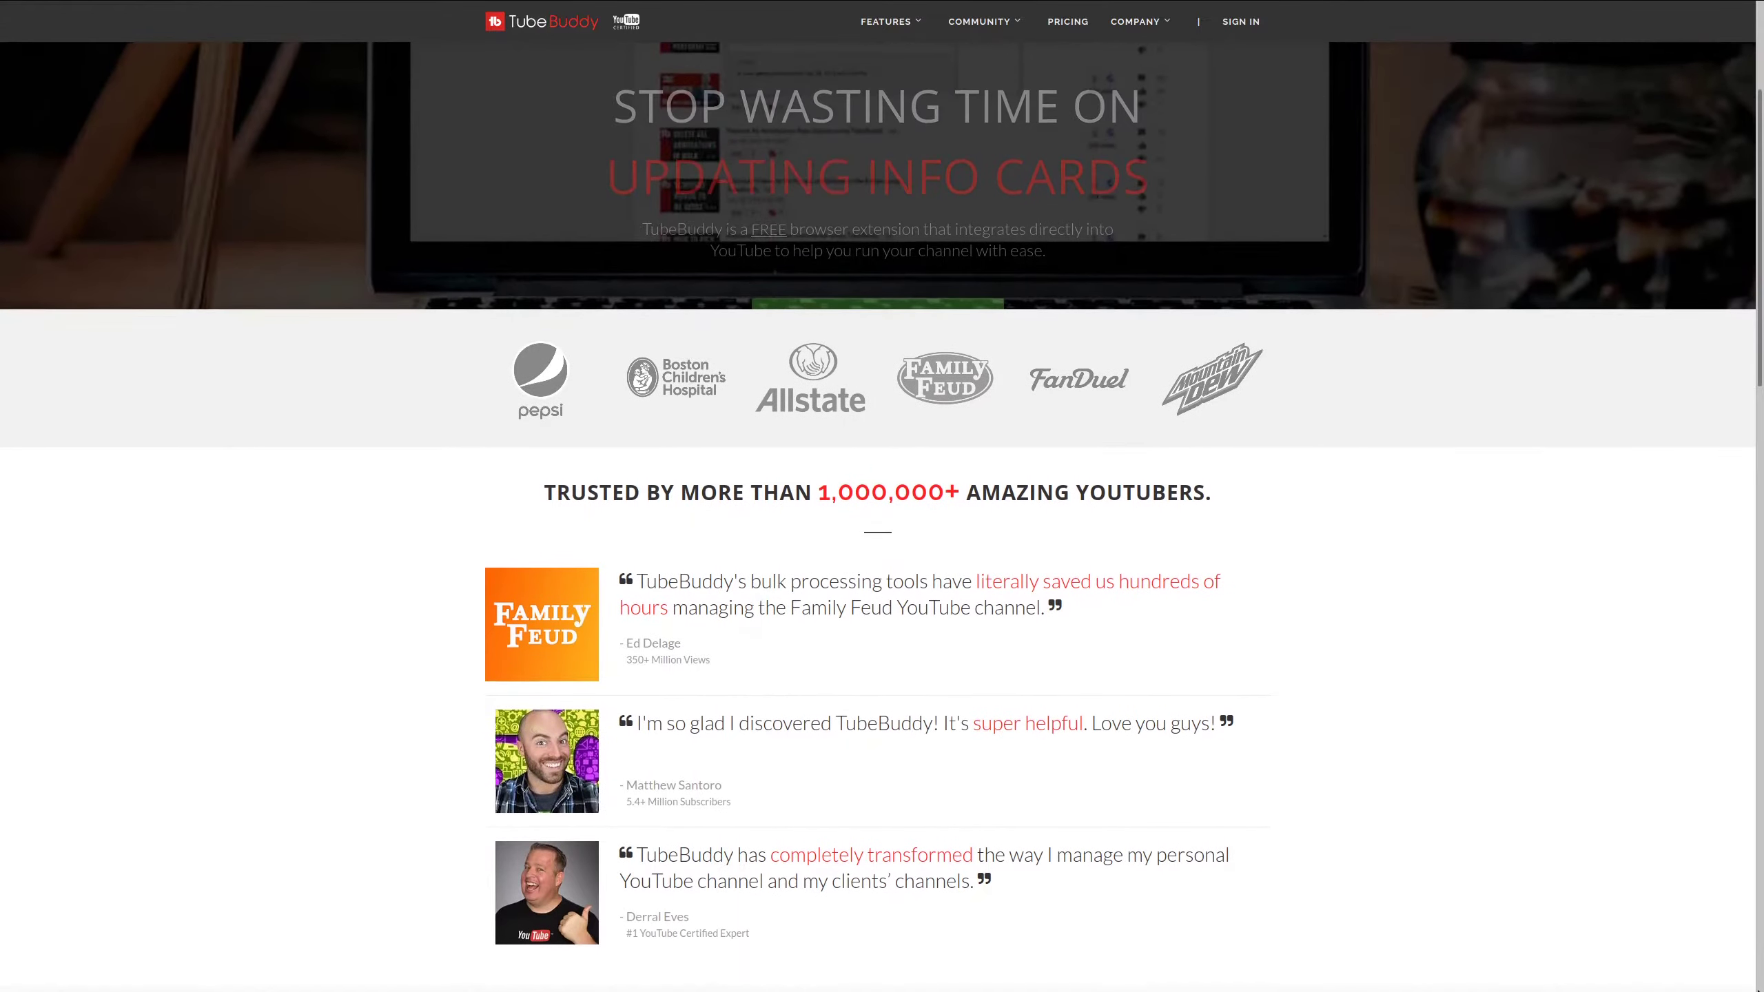
scroll(882, 496, down, 3)
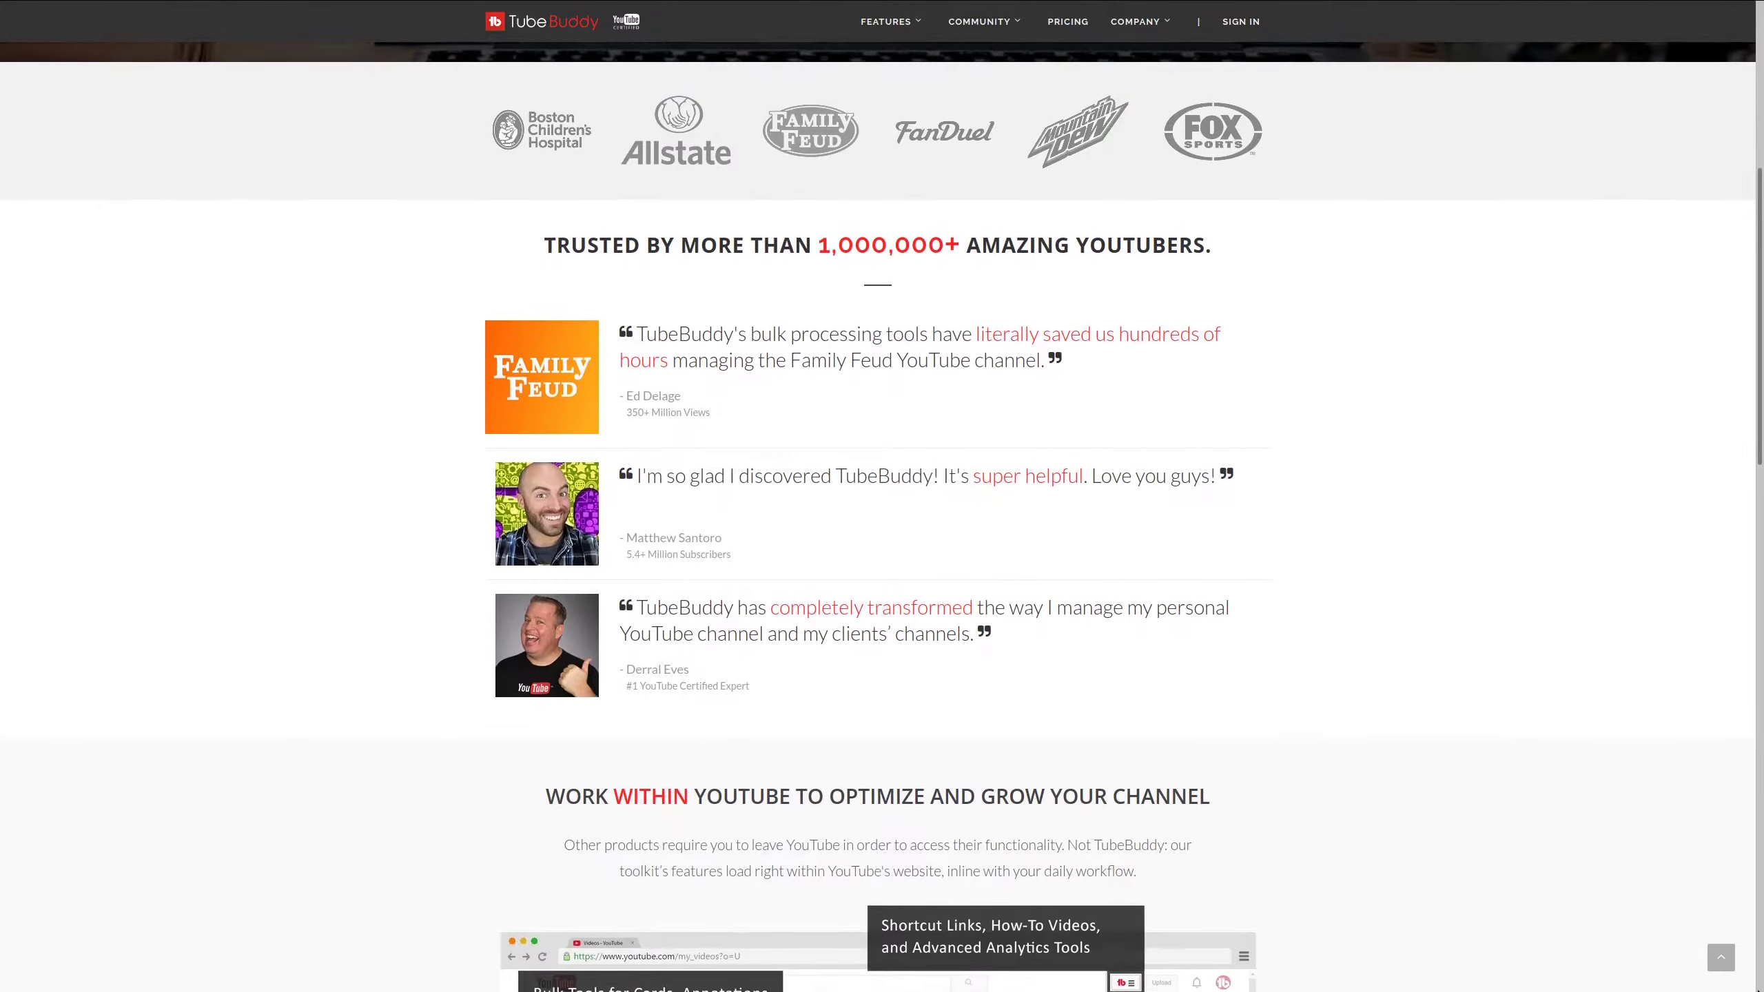
scroll(882, 496, down, 3)
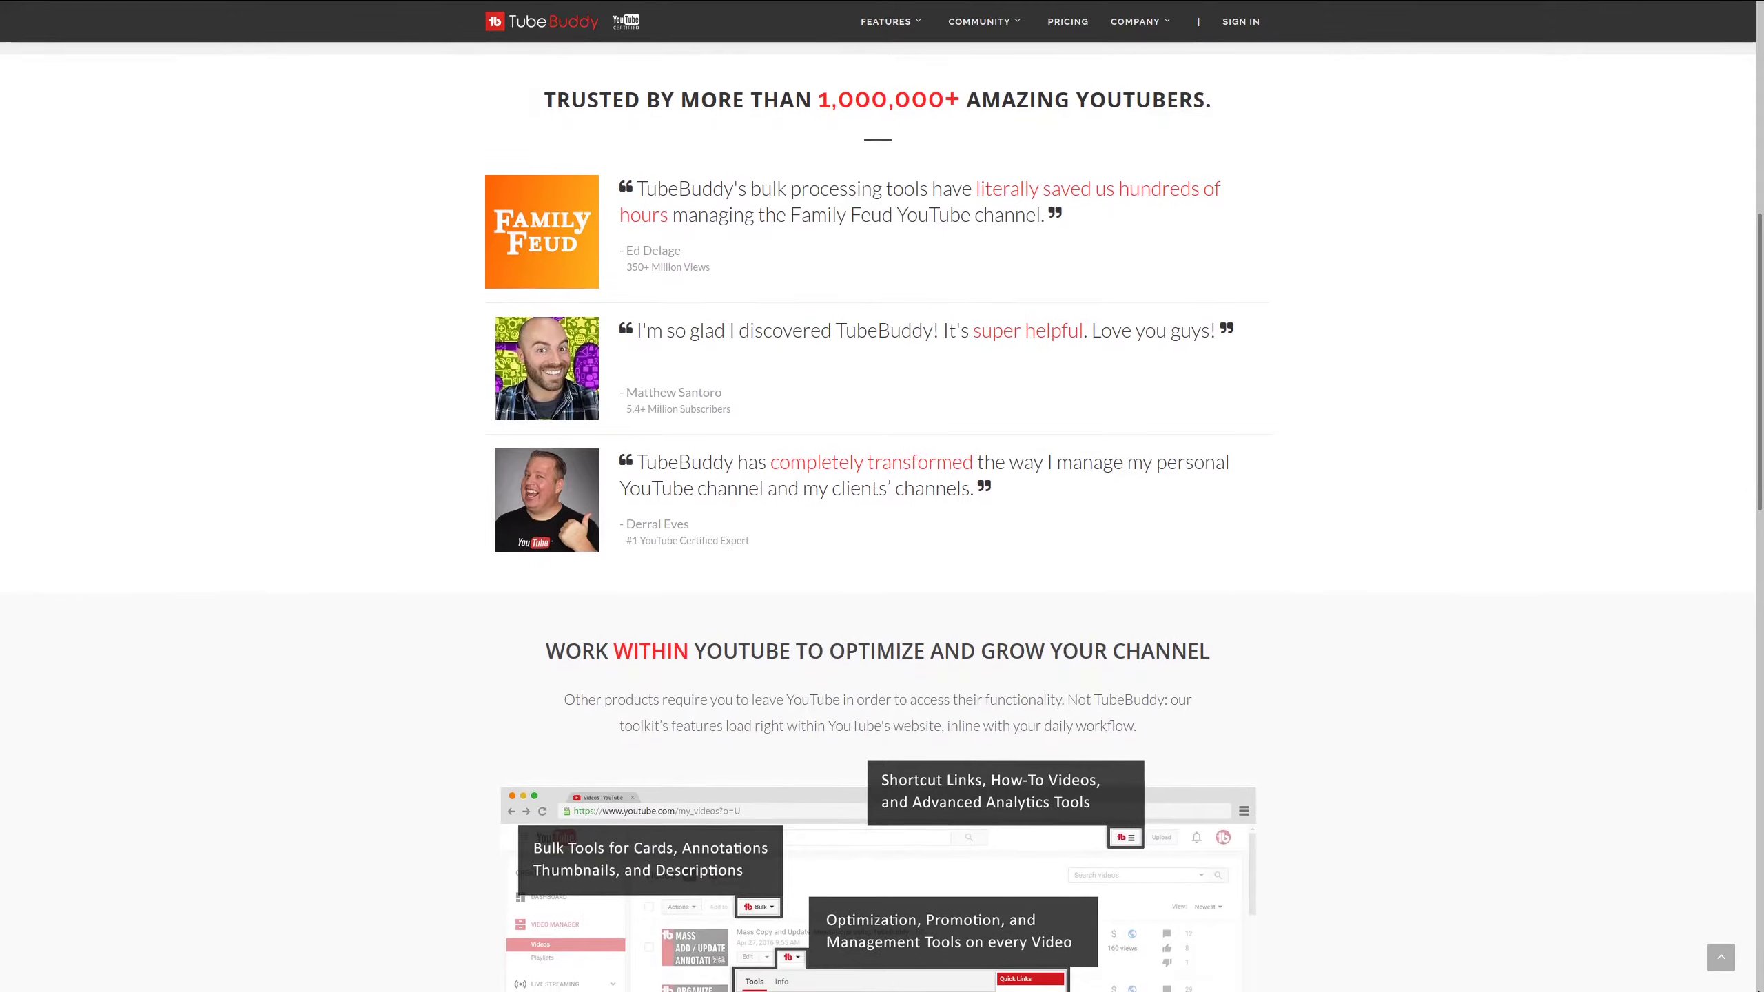
scroll(882, 496, down, 3)
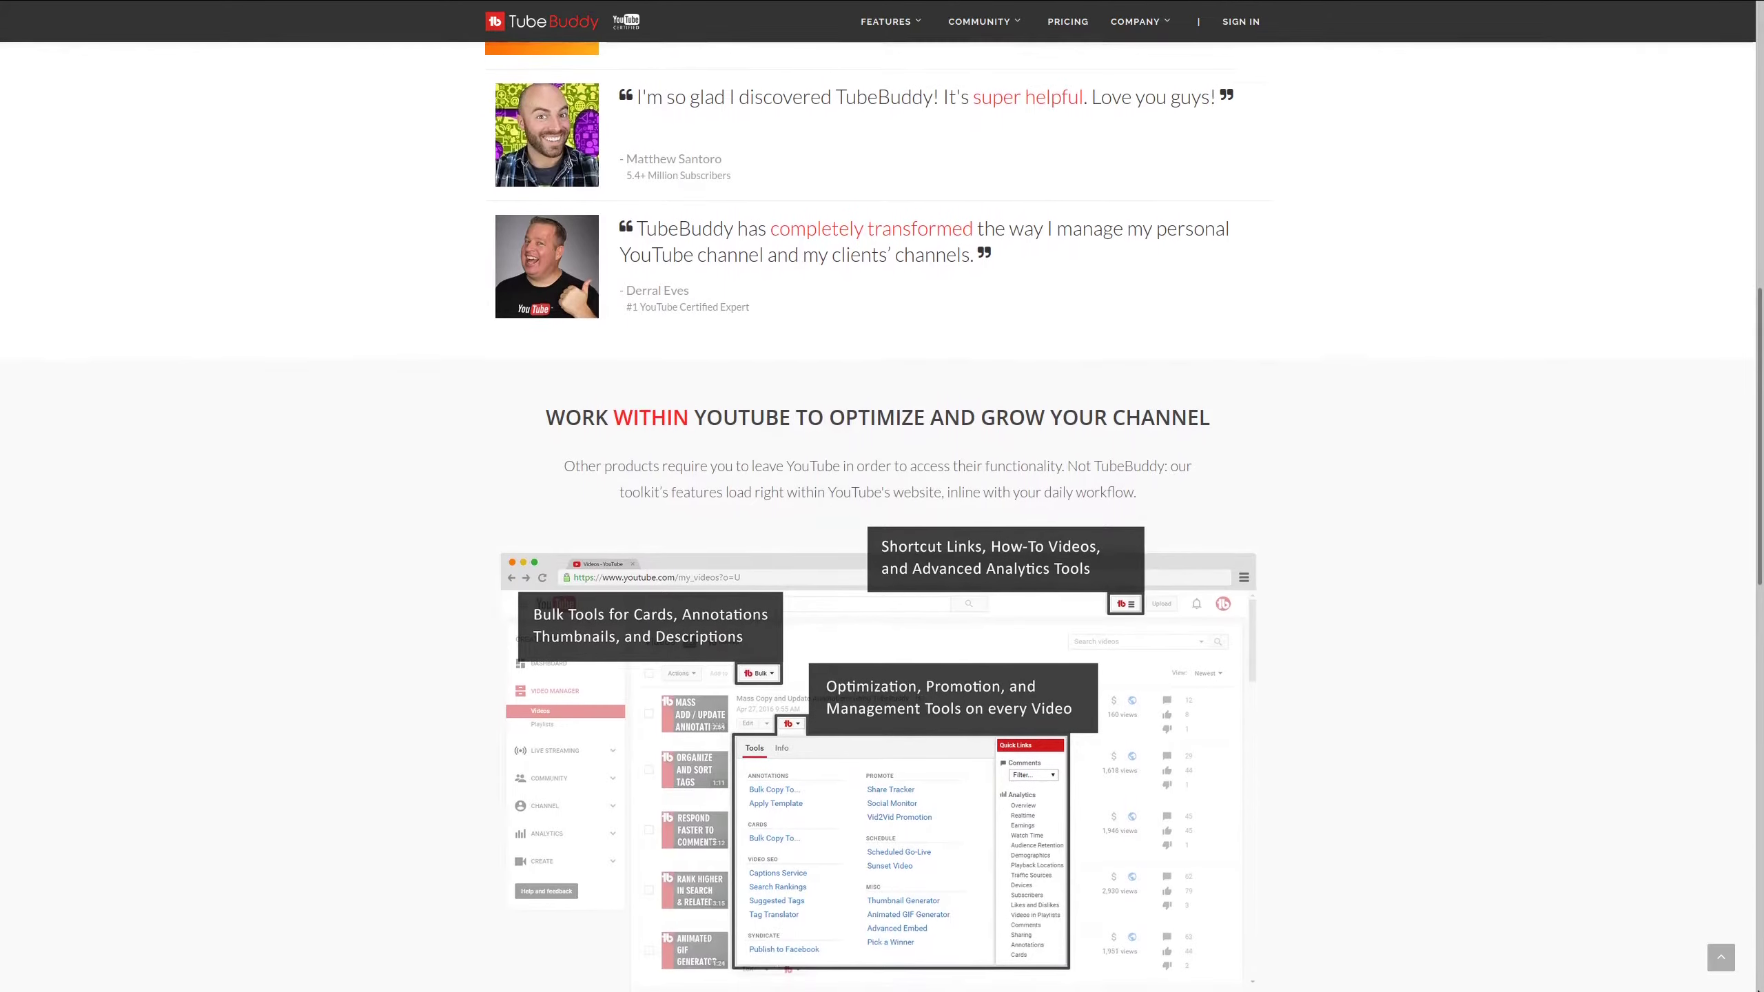
scroll(882, 496, down, 2)
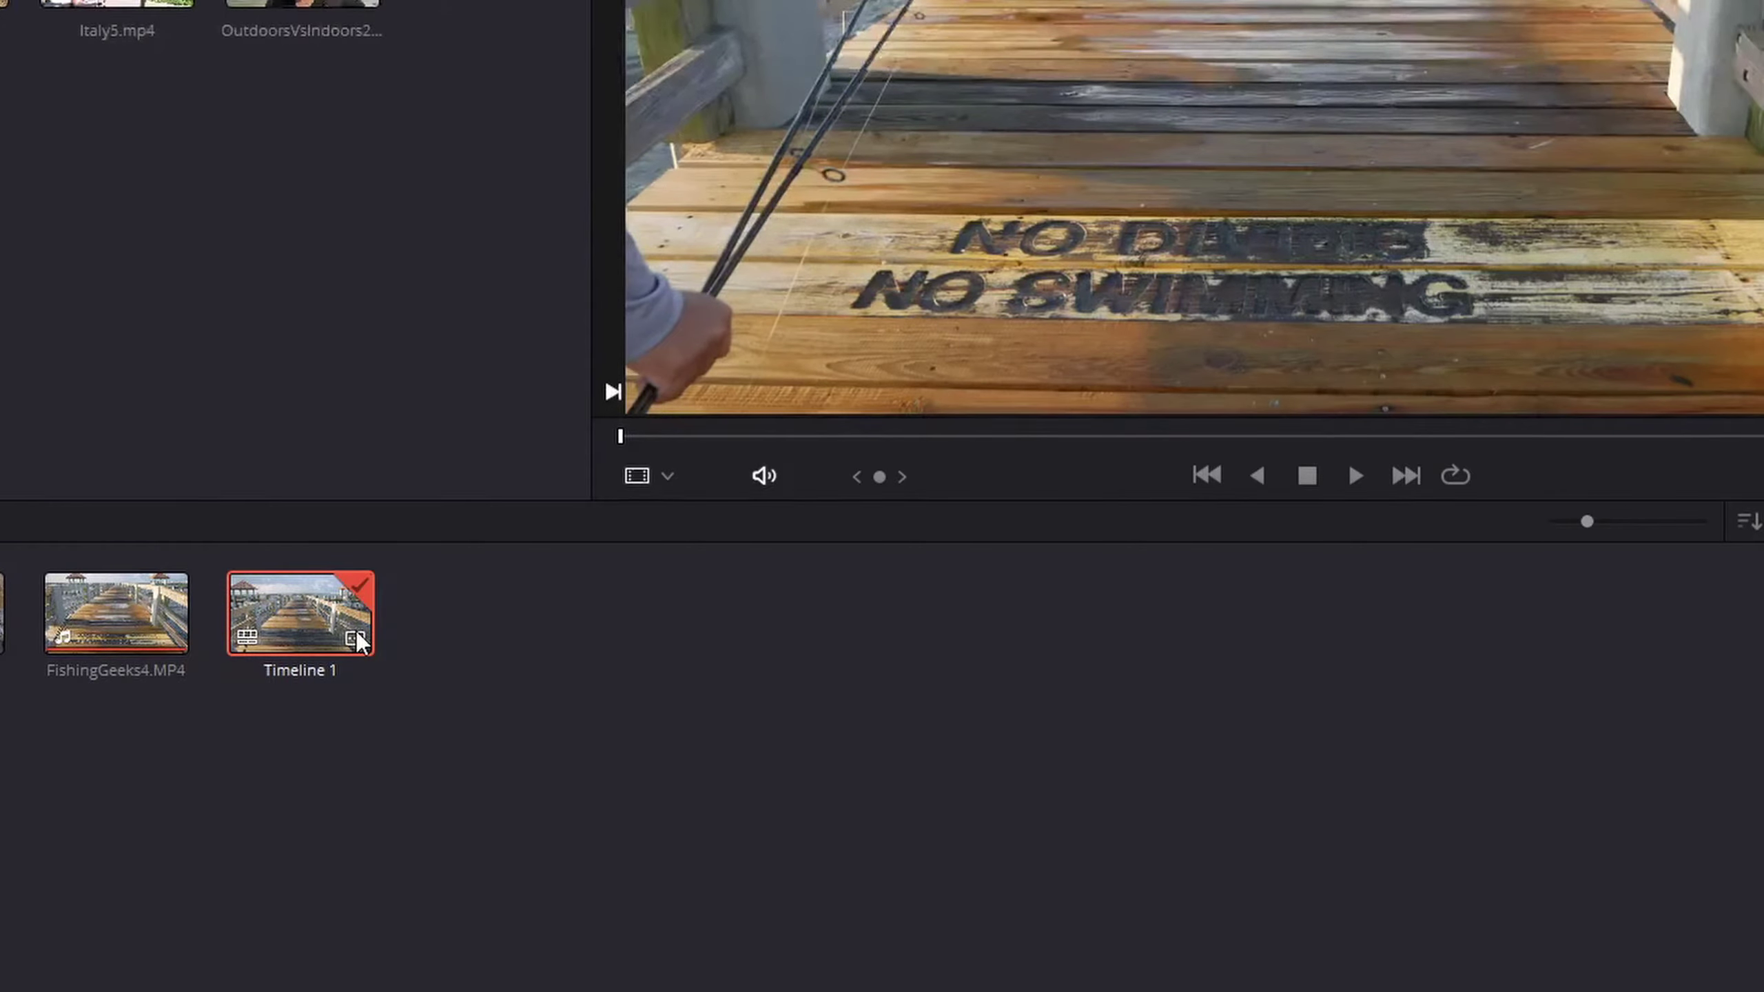
- Create a new timeline from Timeline 1 and name it 'Timeline 60FPS'
right_click(356, 633)
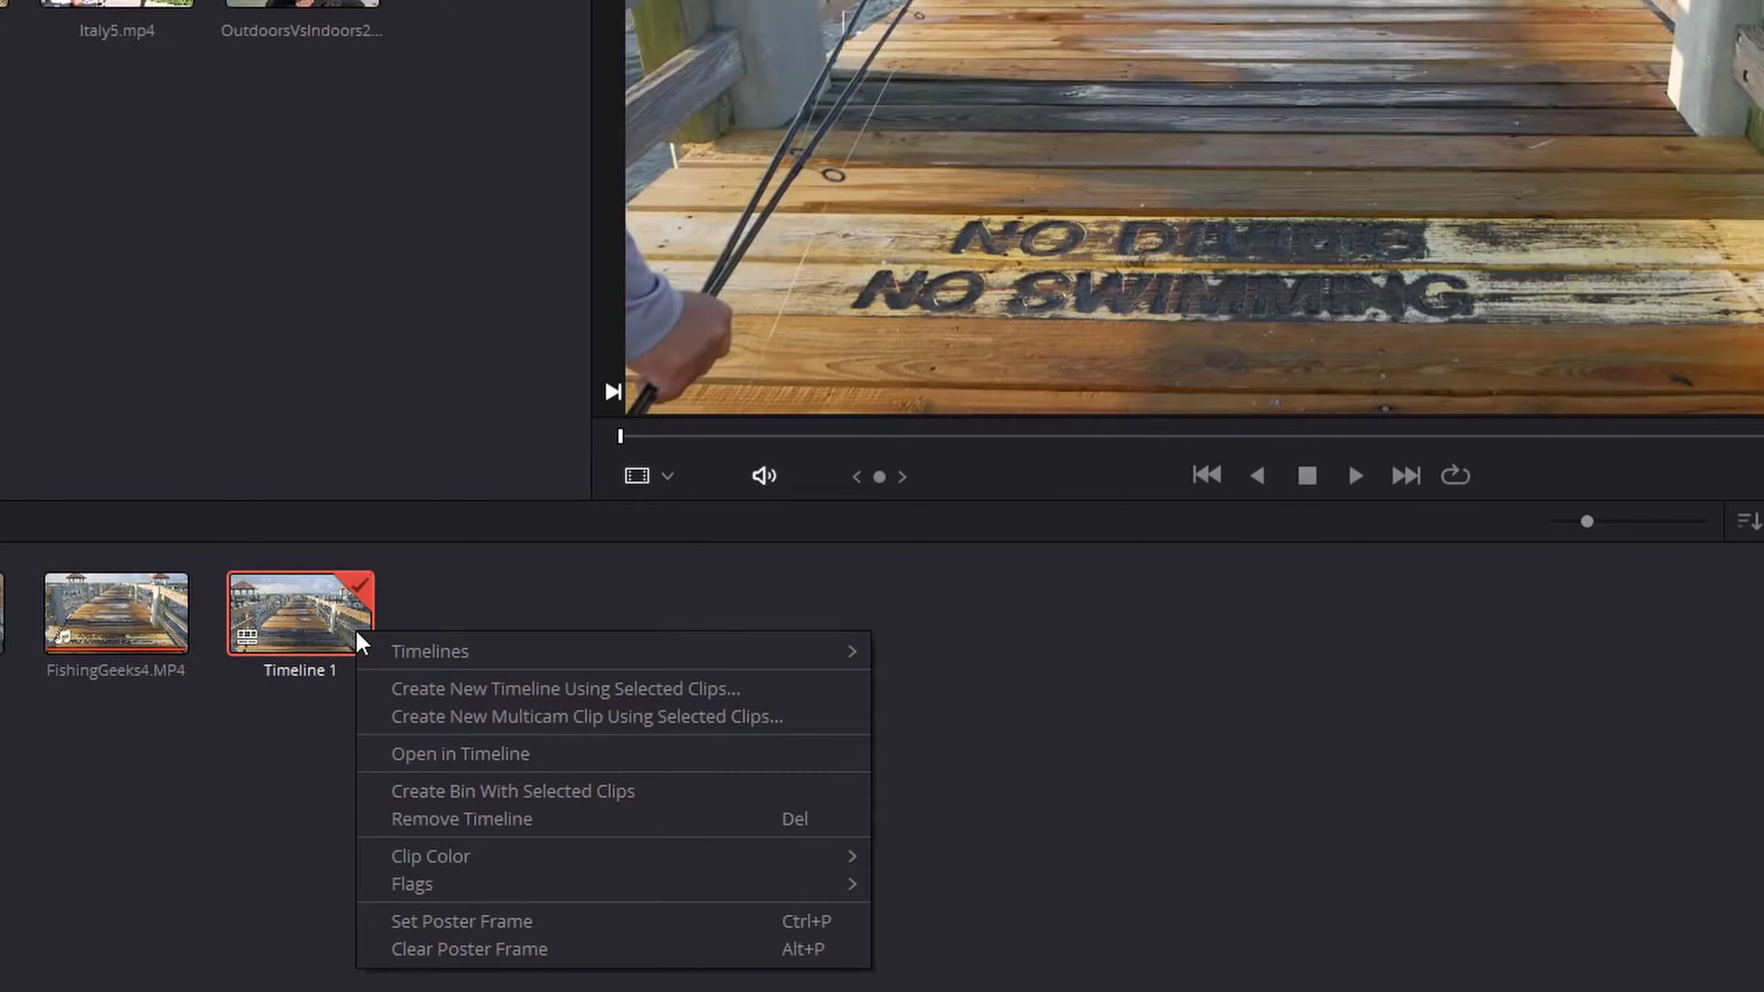
click(554, 689)
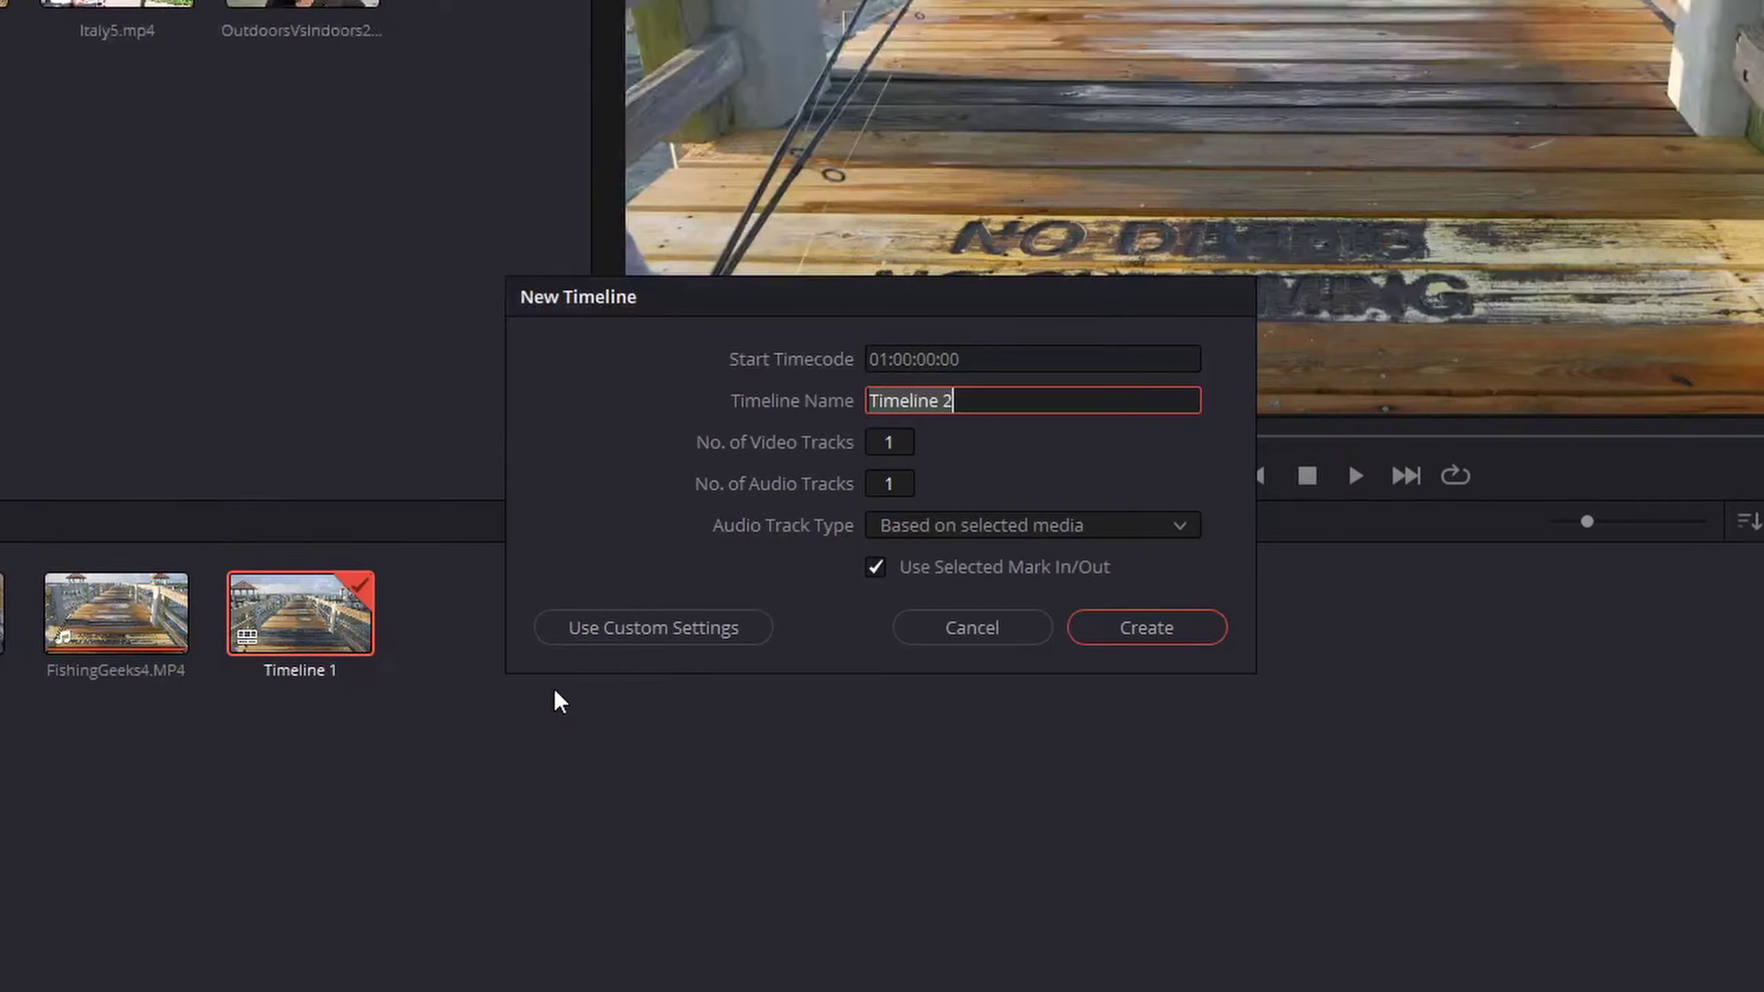
click(1000, 408)
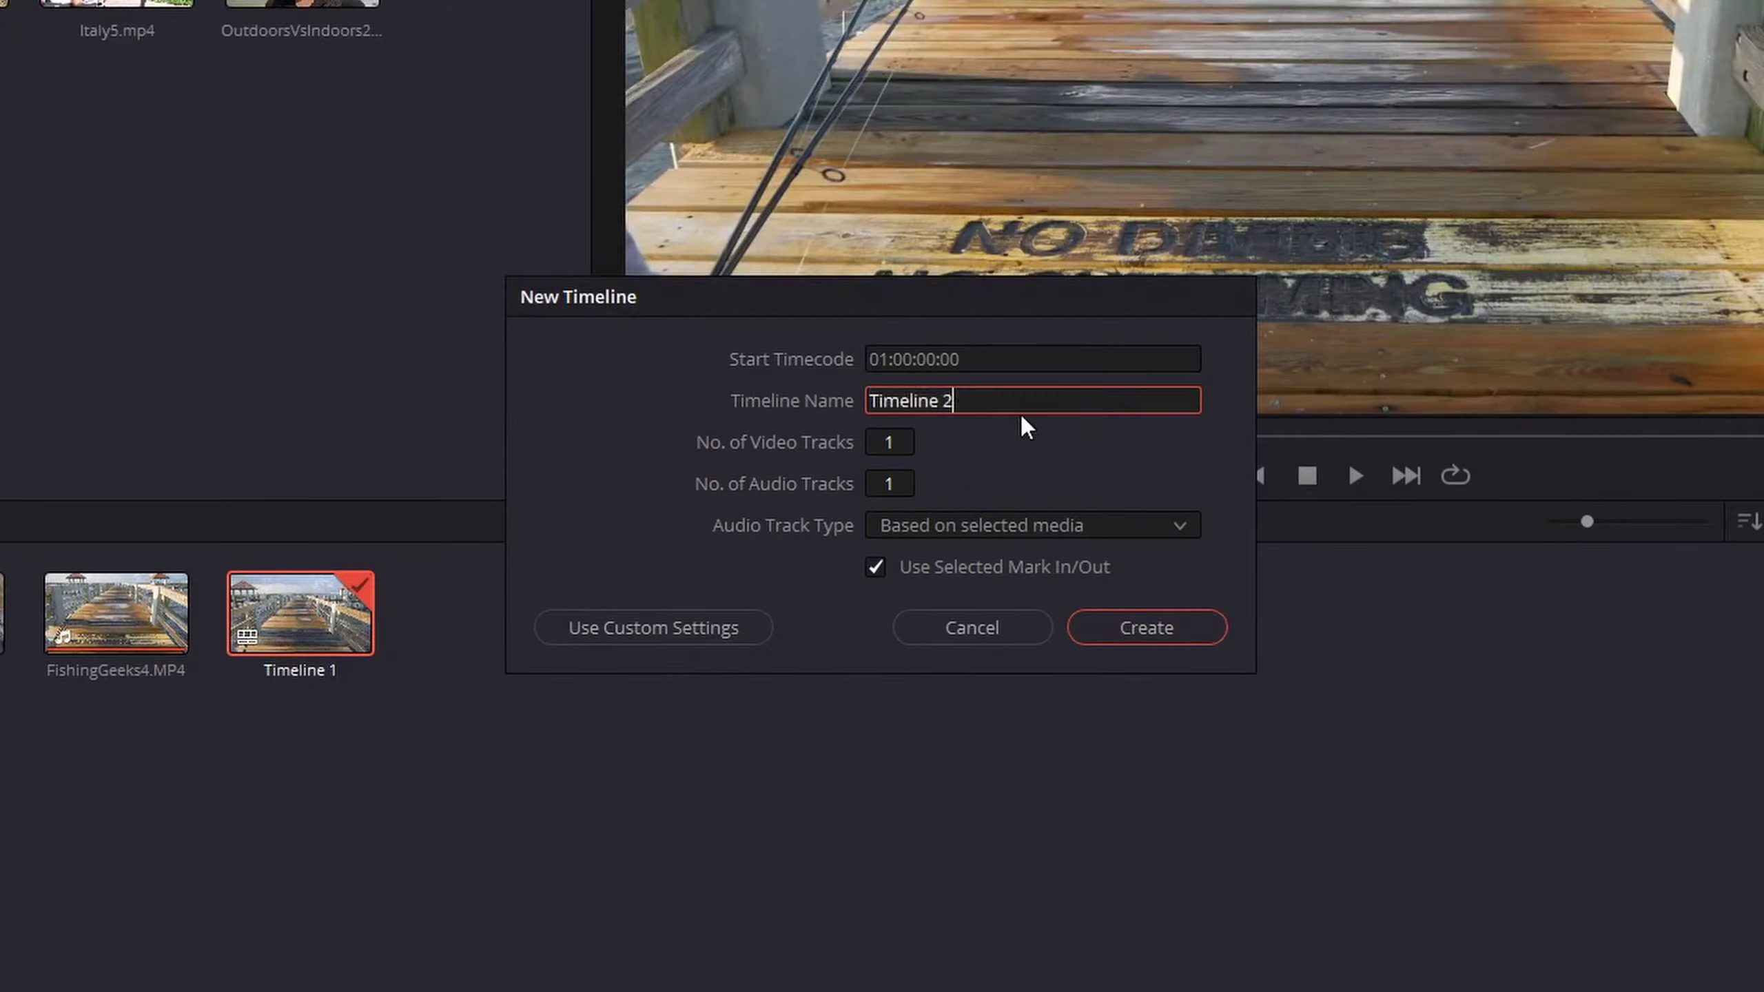
key(BackSpace)
text(60FPS)
- Use custom format settings of 1920 x 1080 HD at 60 fps and create the timeline
click(737, 616)
click(838, 365)
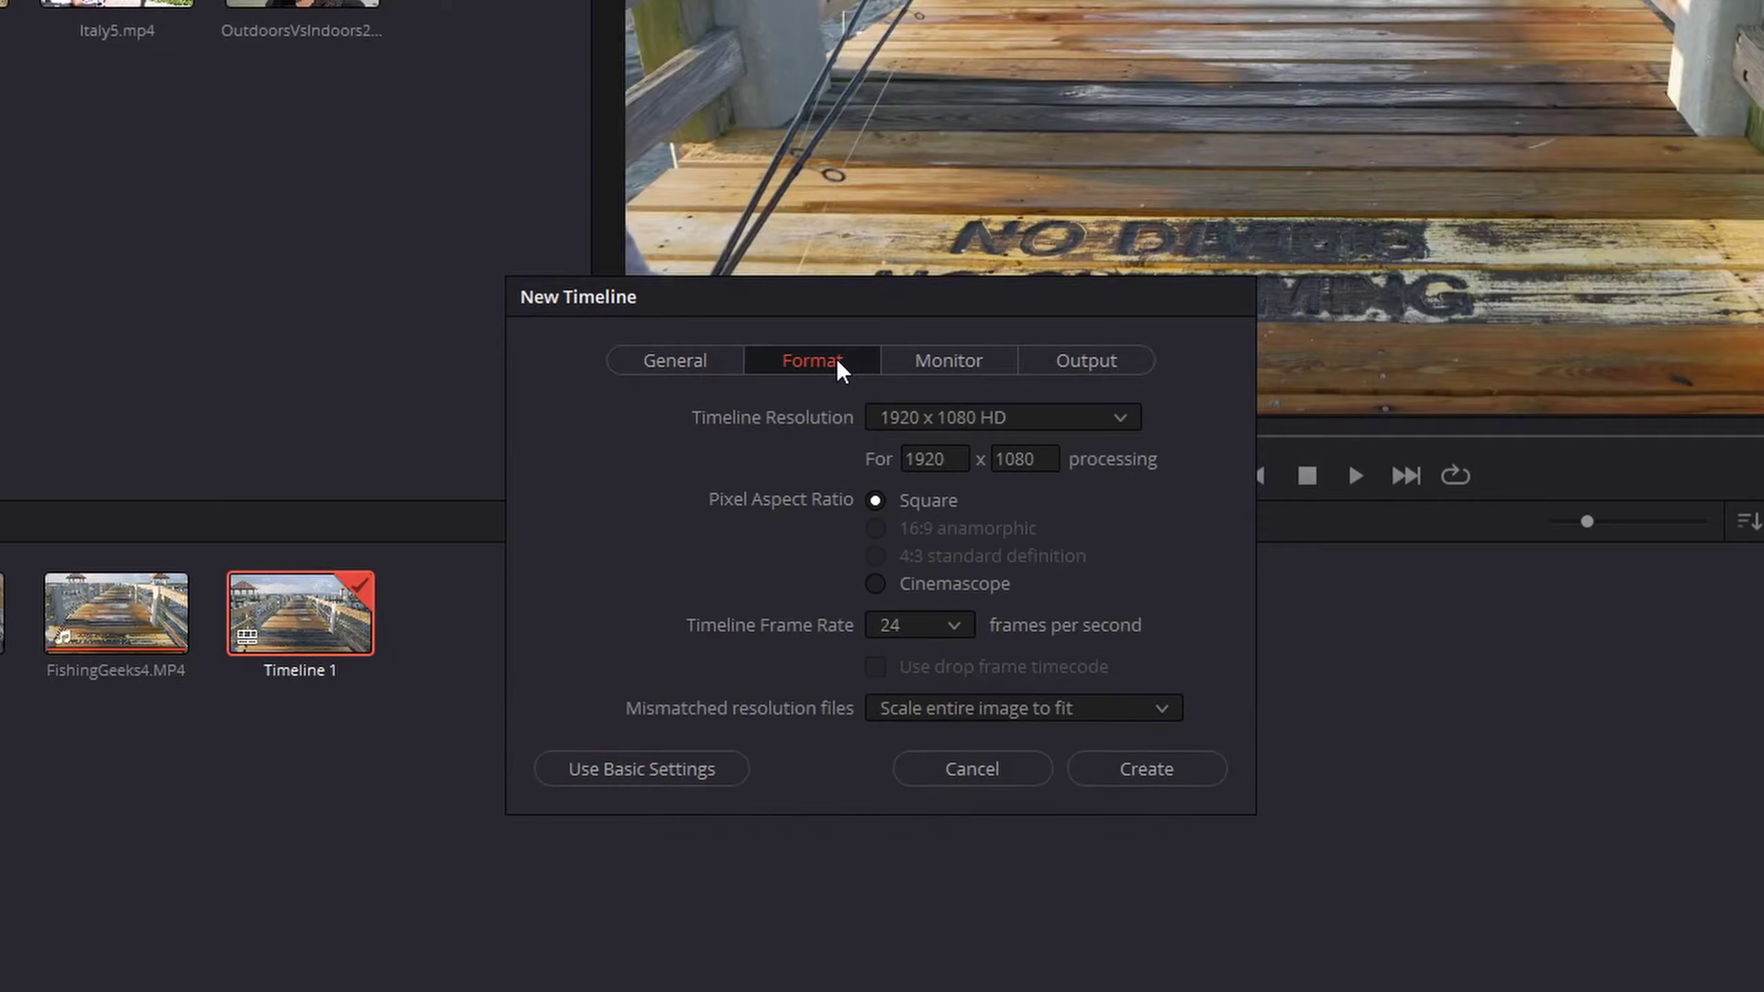
click(1038, 412)
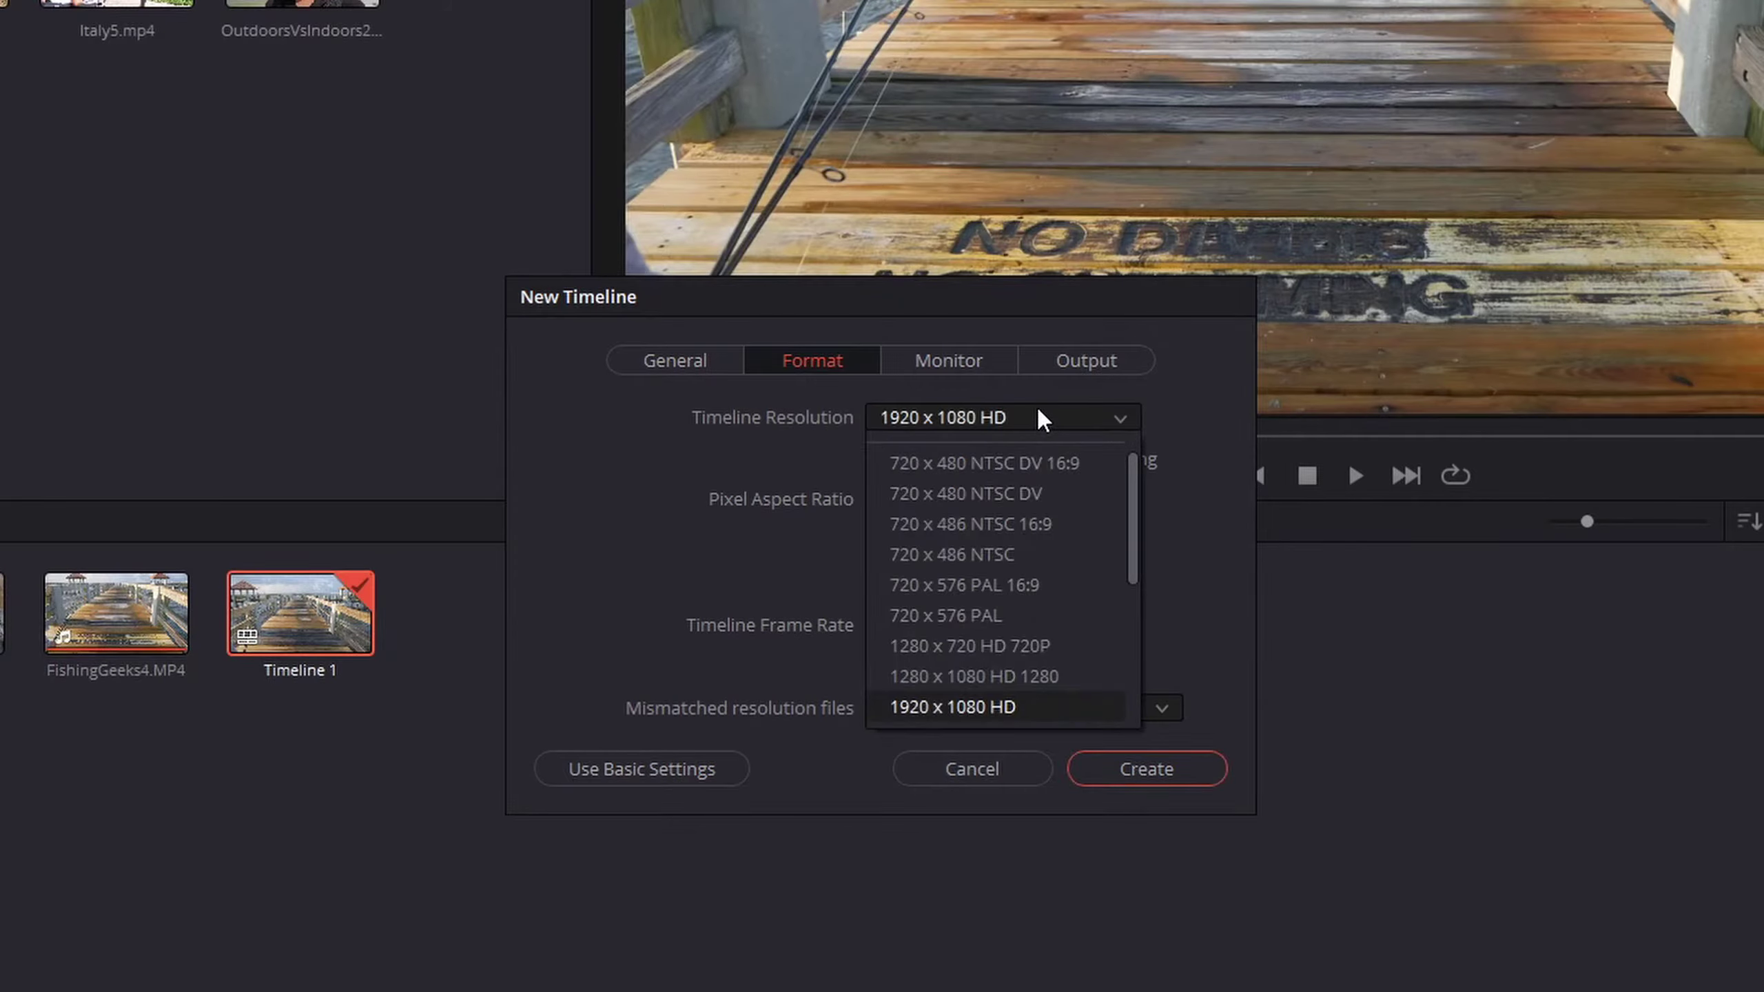
scroll(1076, 490, down, 5)
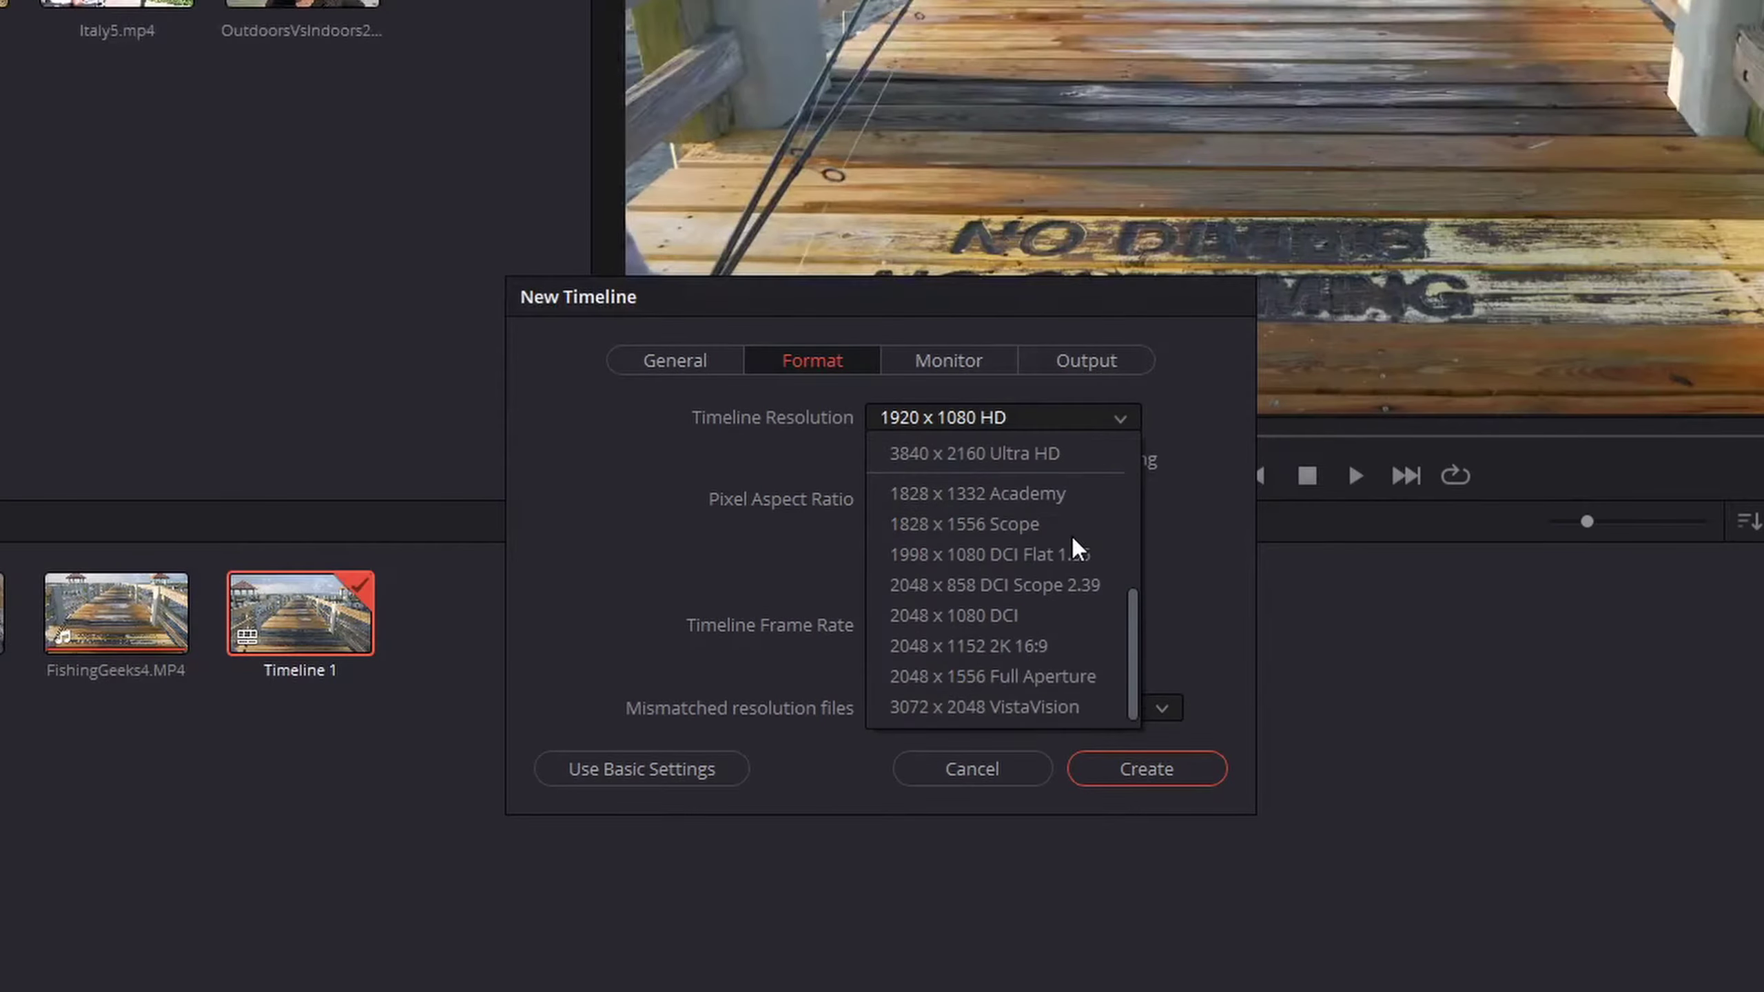
click(1154, 584)
click(1100, 414)
scroll(1069, 535, up, 5)
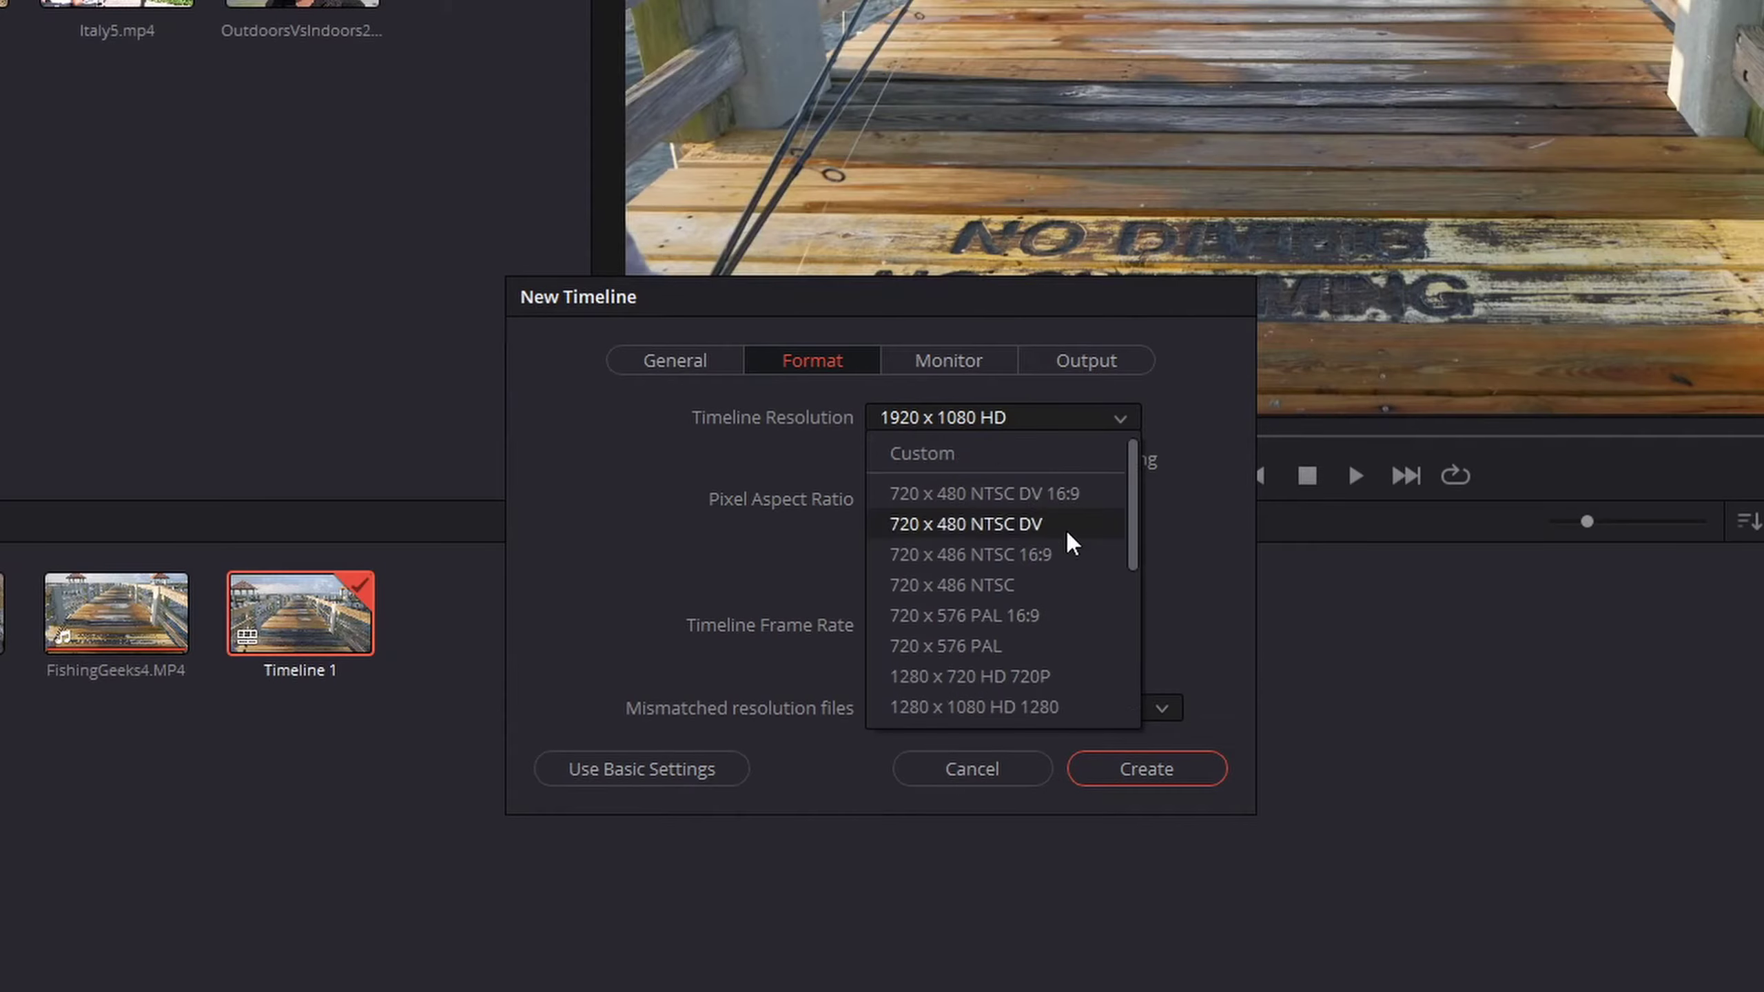
click(1187, 521)
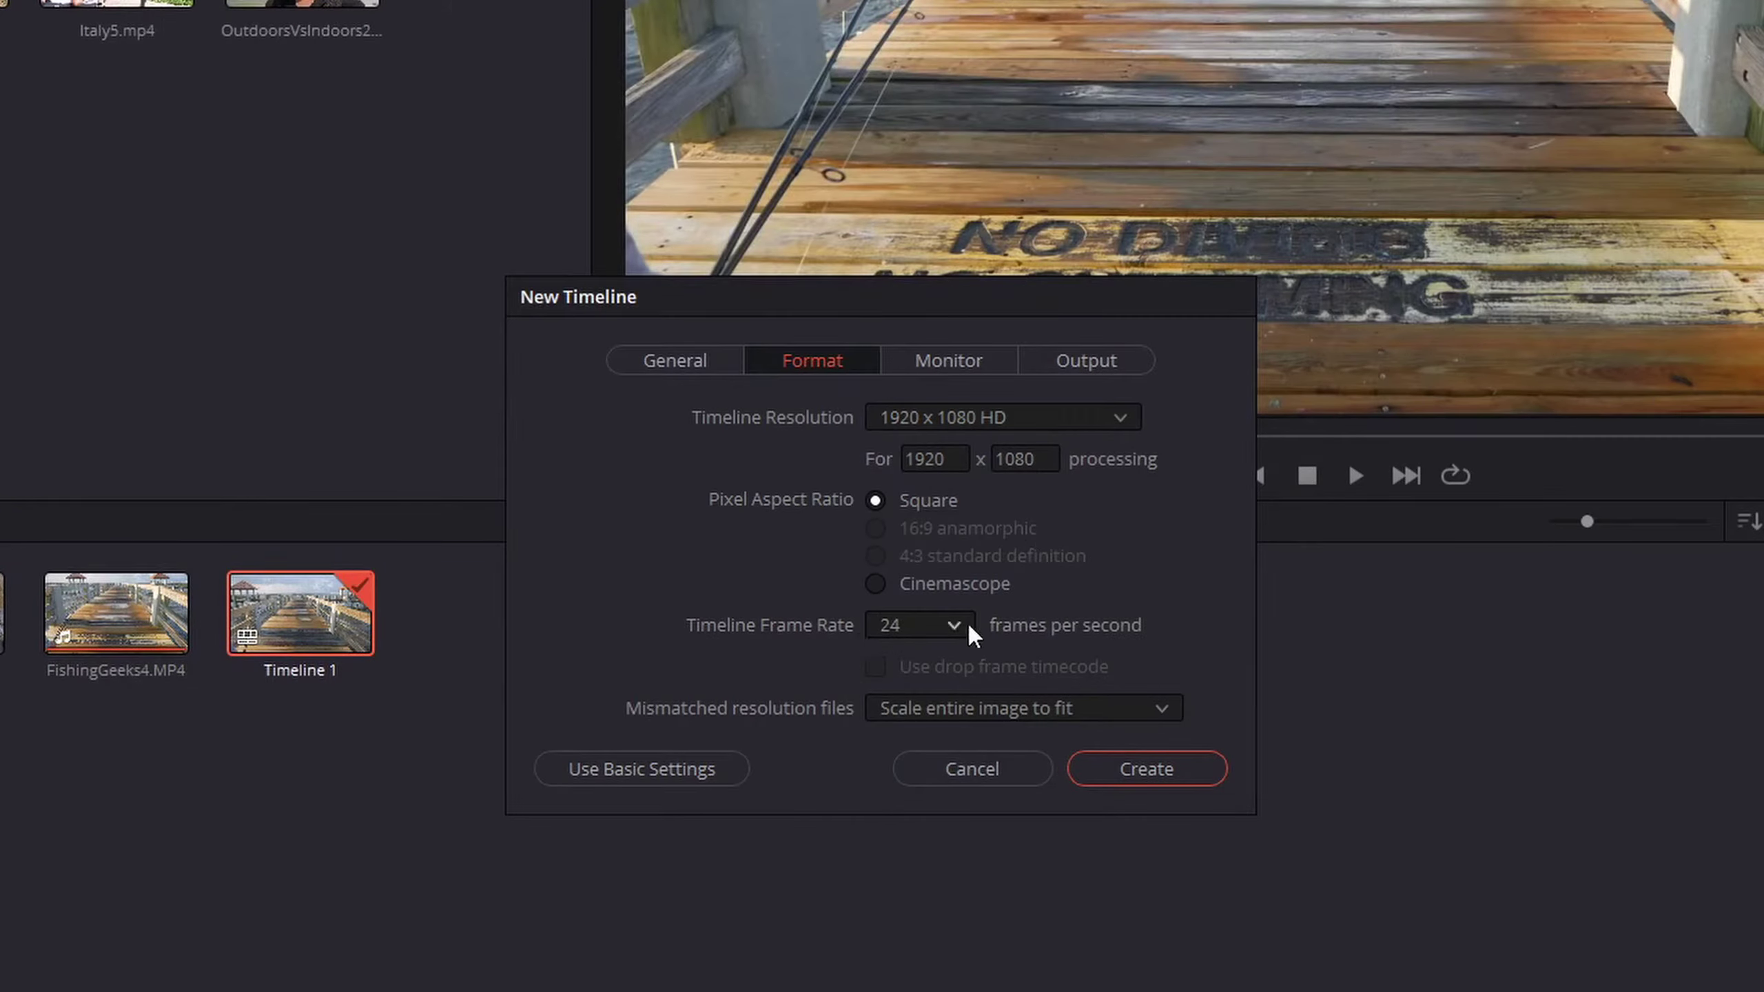
click(902, 626)
scroll(915, 921, down, 1)
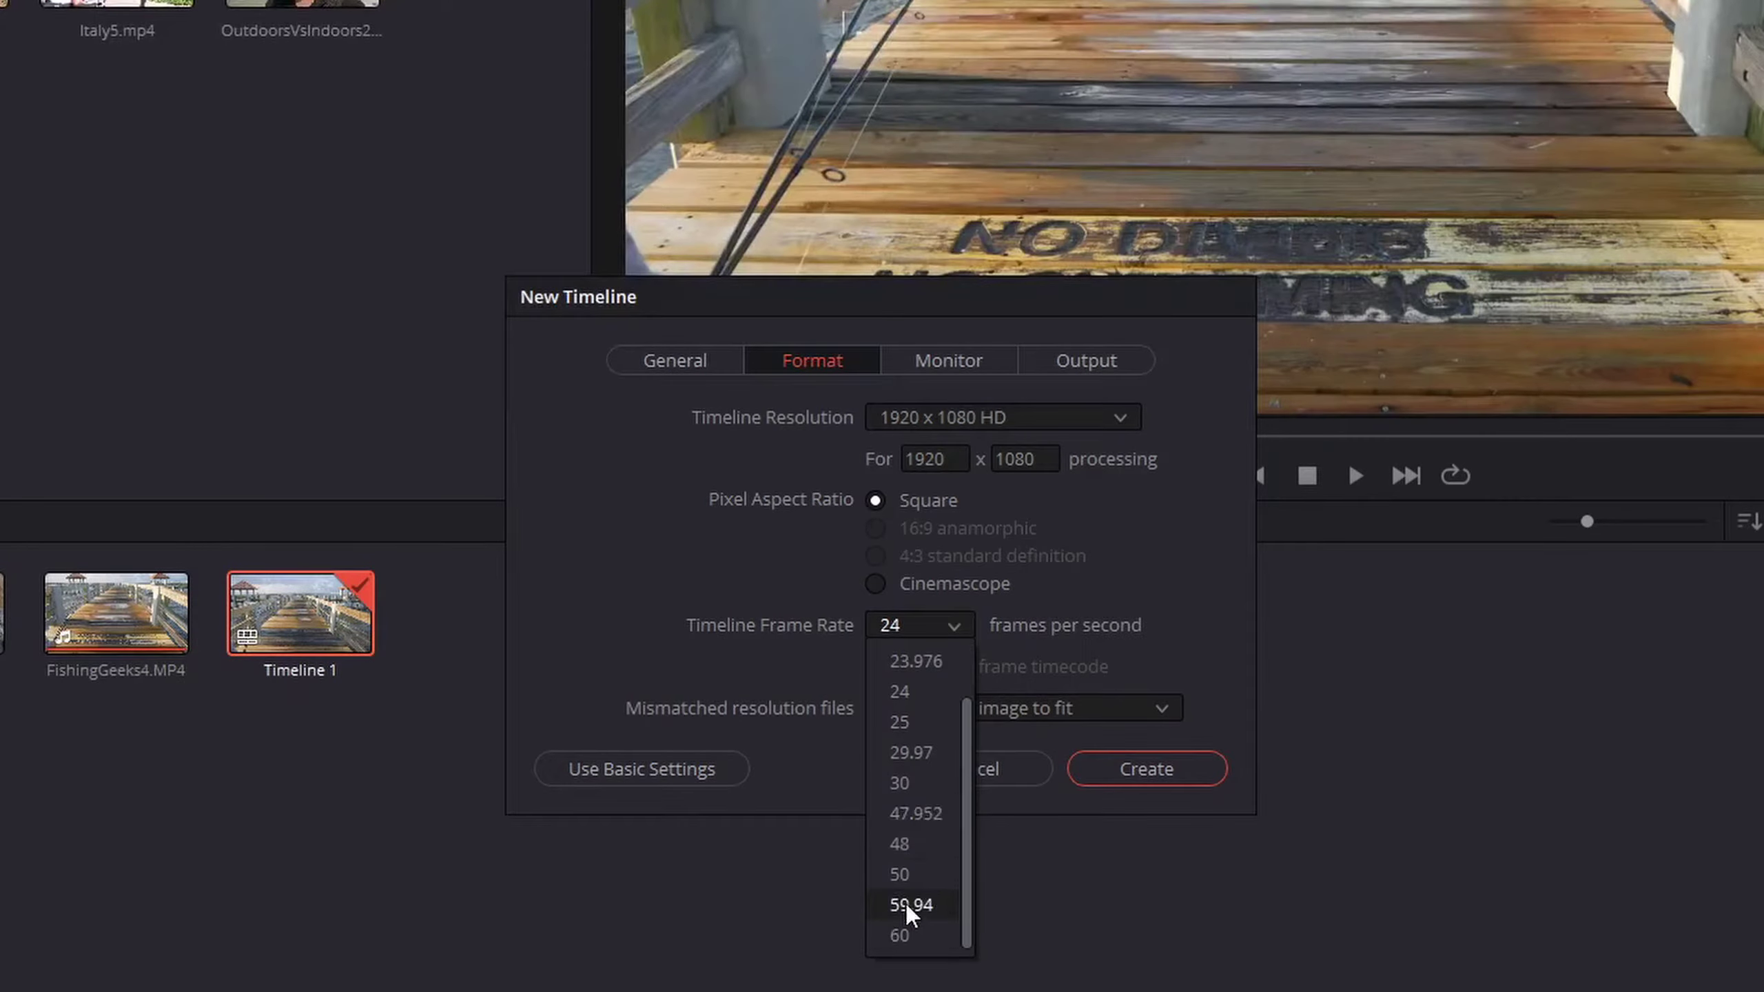
click(917, 931)
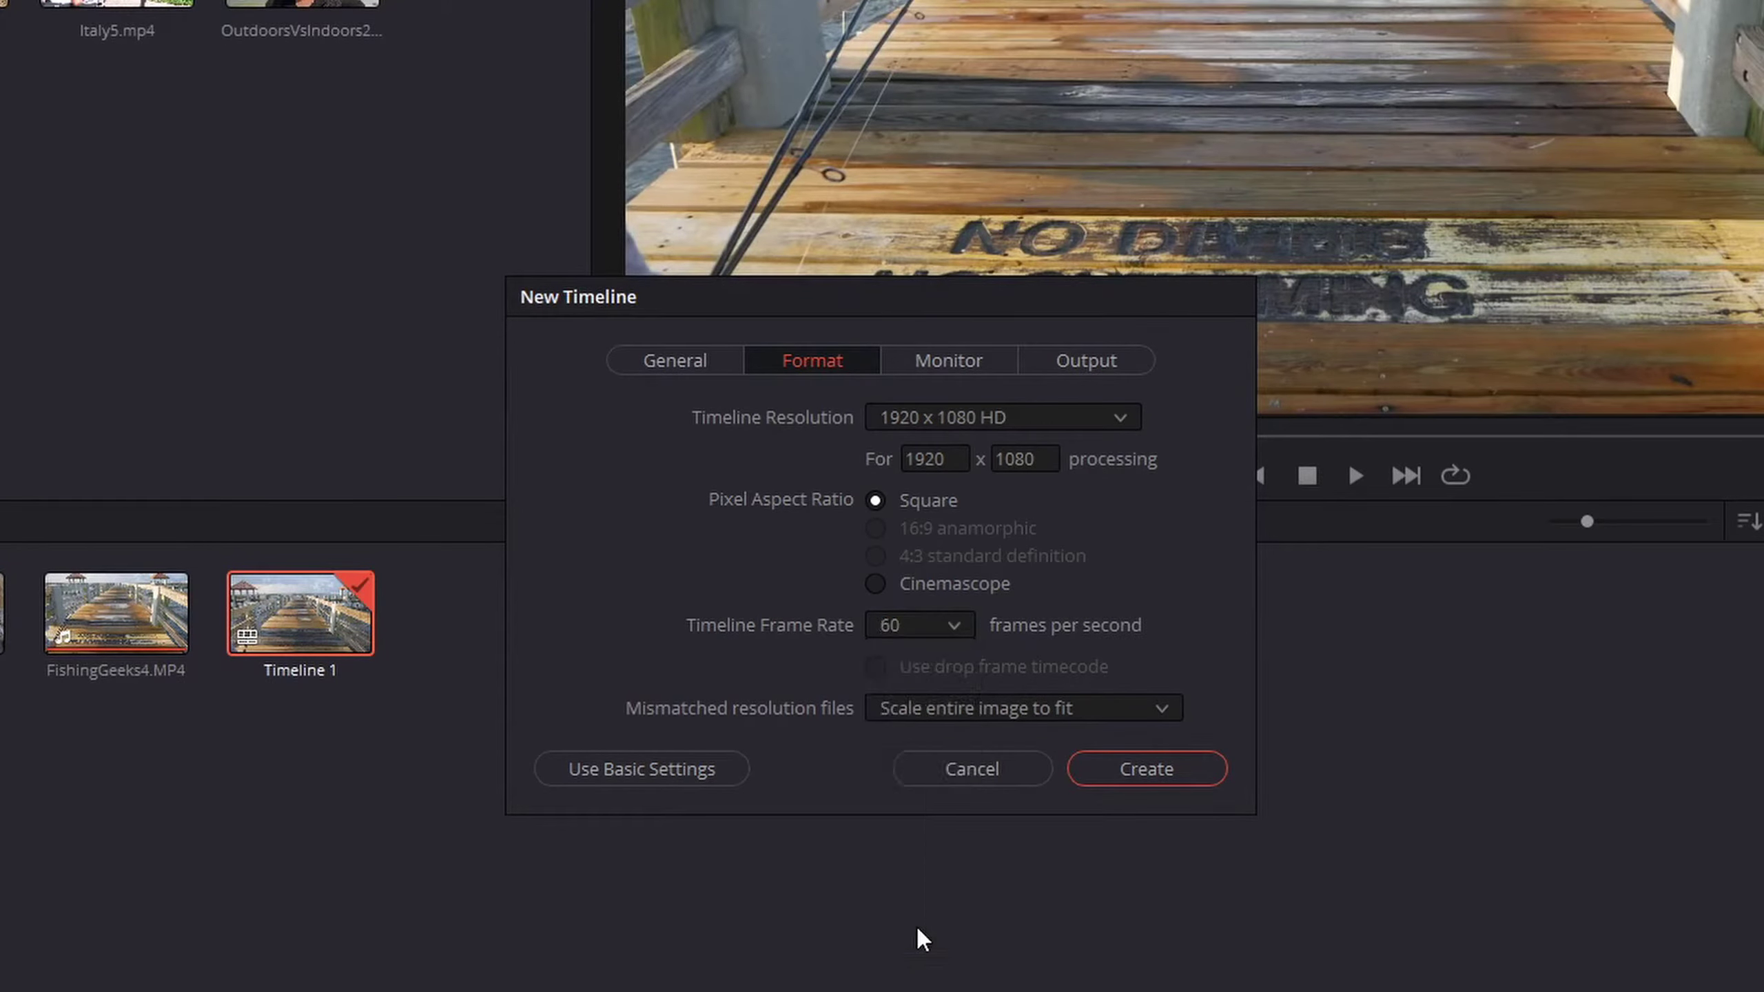
click(1133, 777)
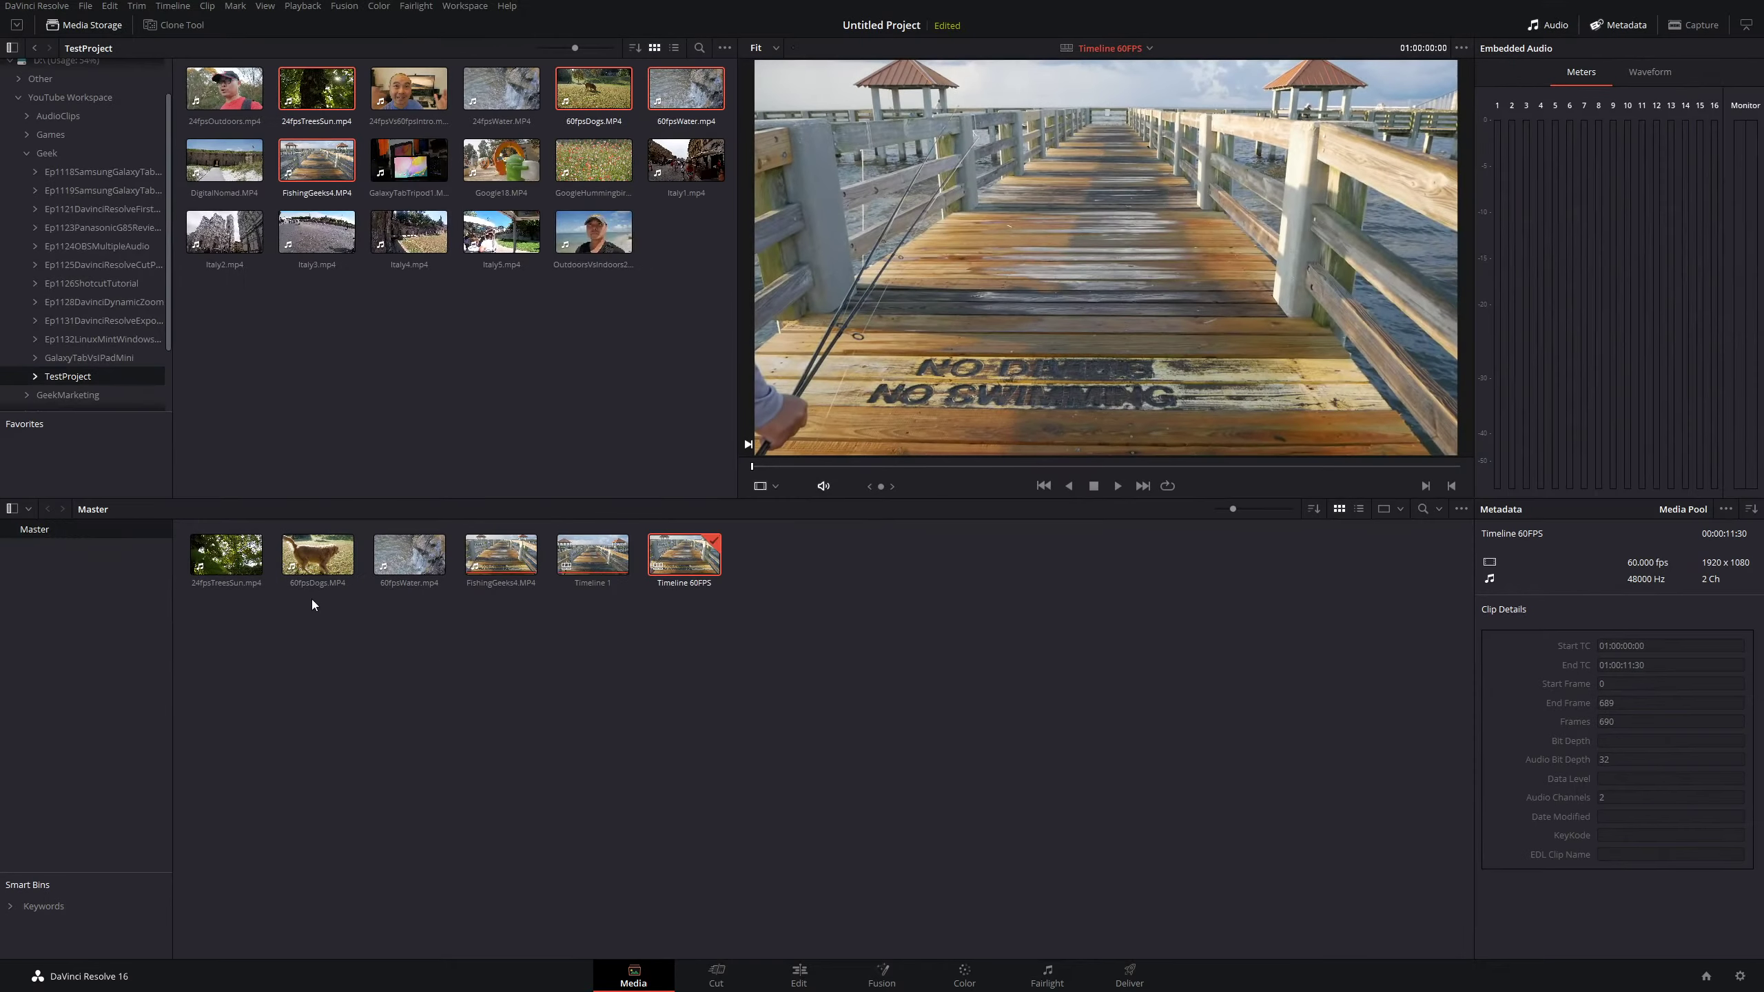
- Open Timeline 60FPS, delete its Timeline 1 clip, and place 60fpsDogs.MP4 at the start
double_click(690, 554)
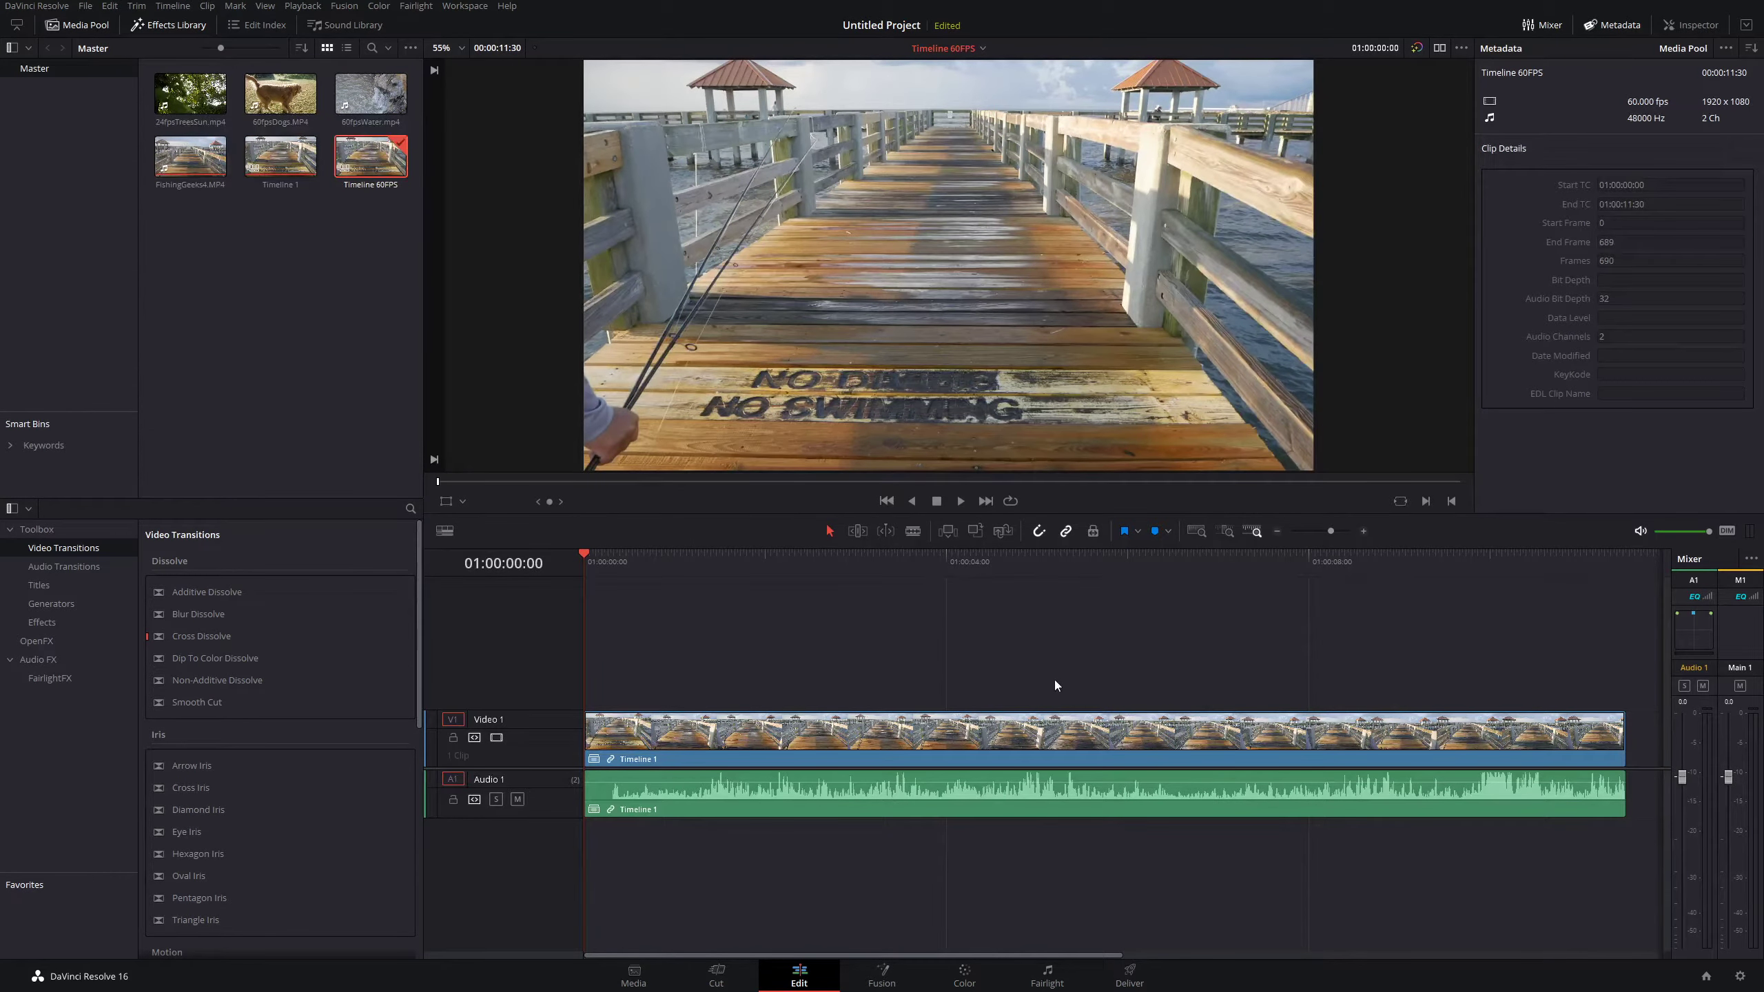
click(1063, 733)
key(Delete)
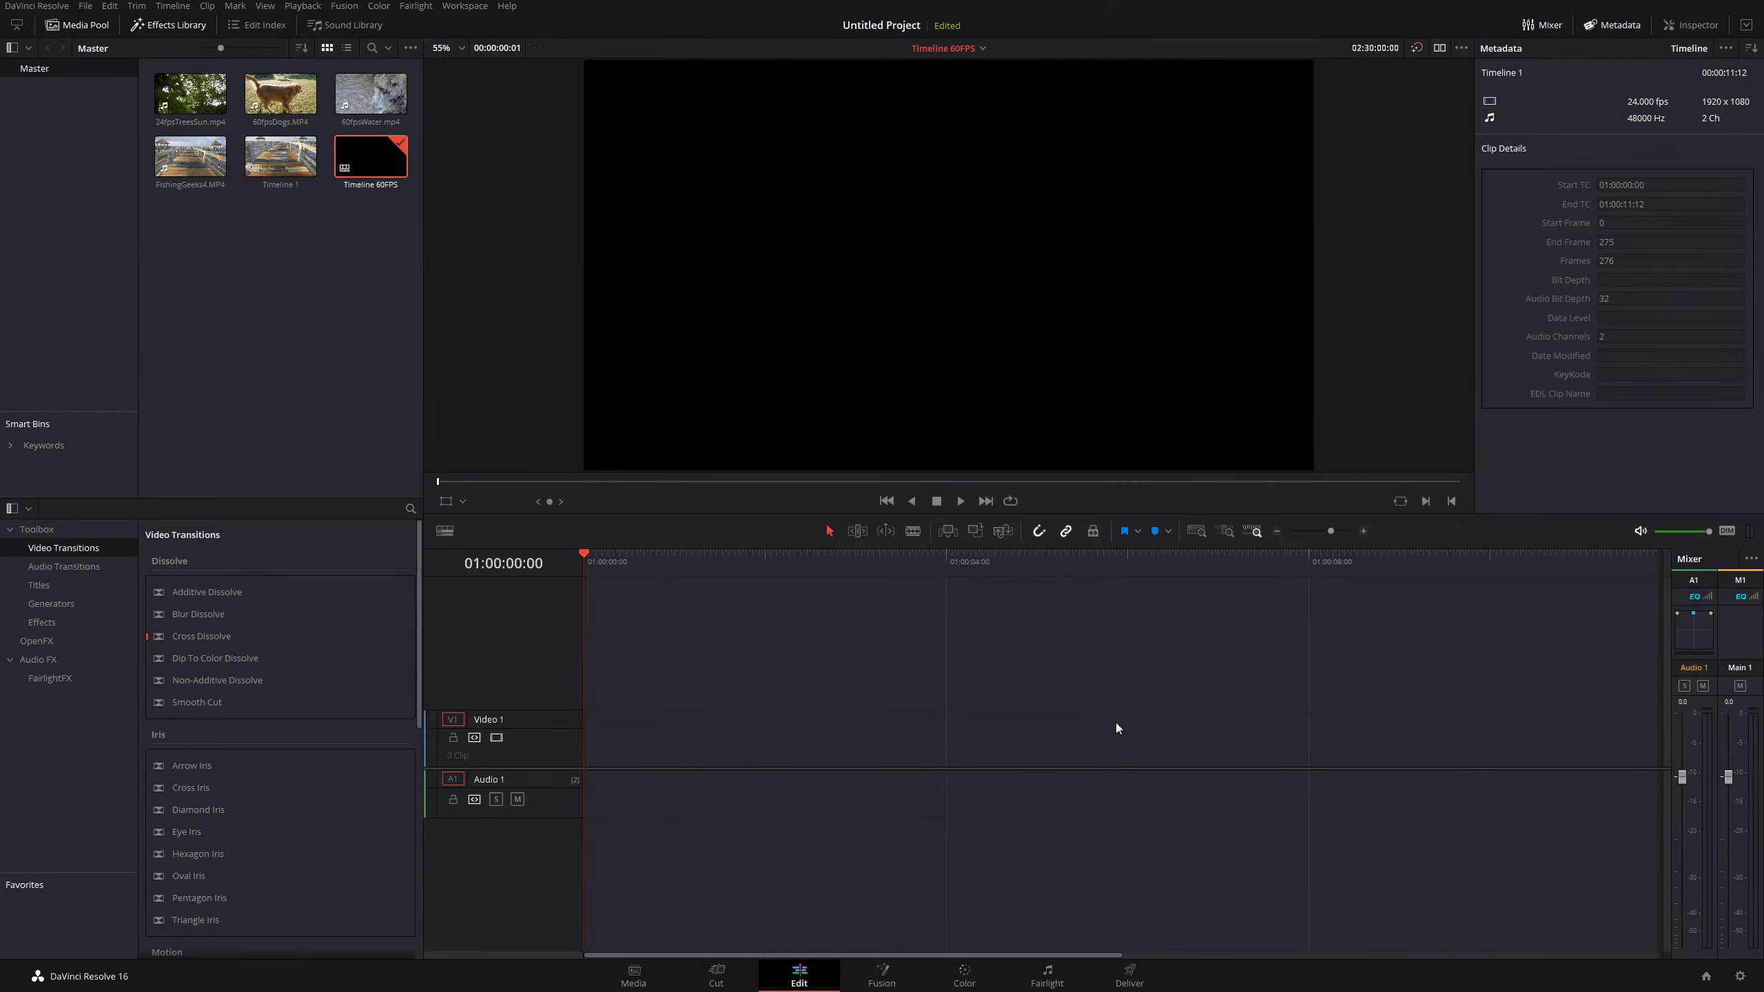
drag(285, 97, 587, 771)
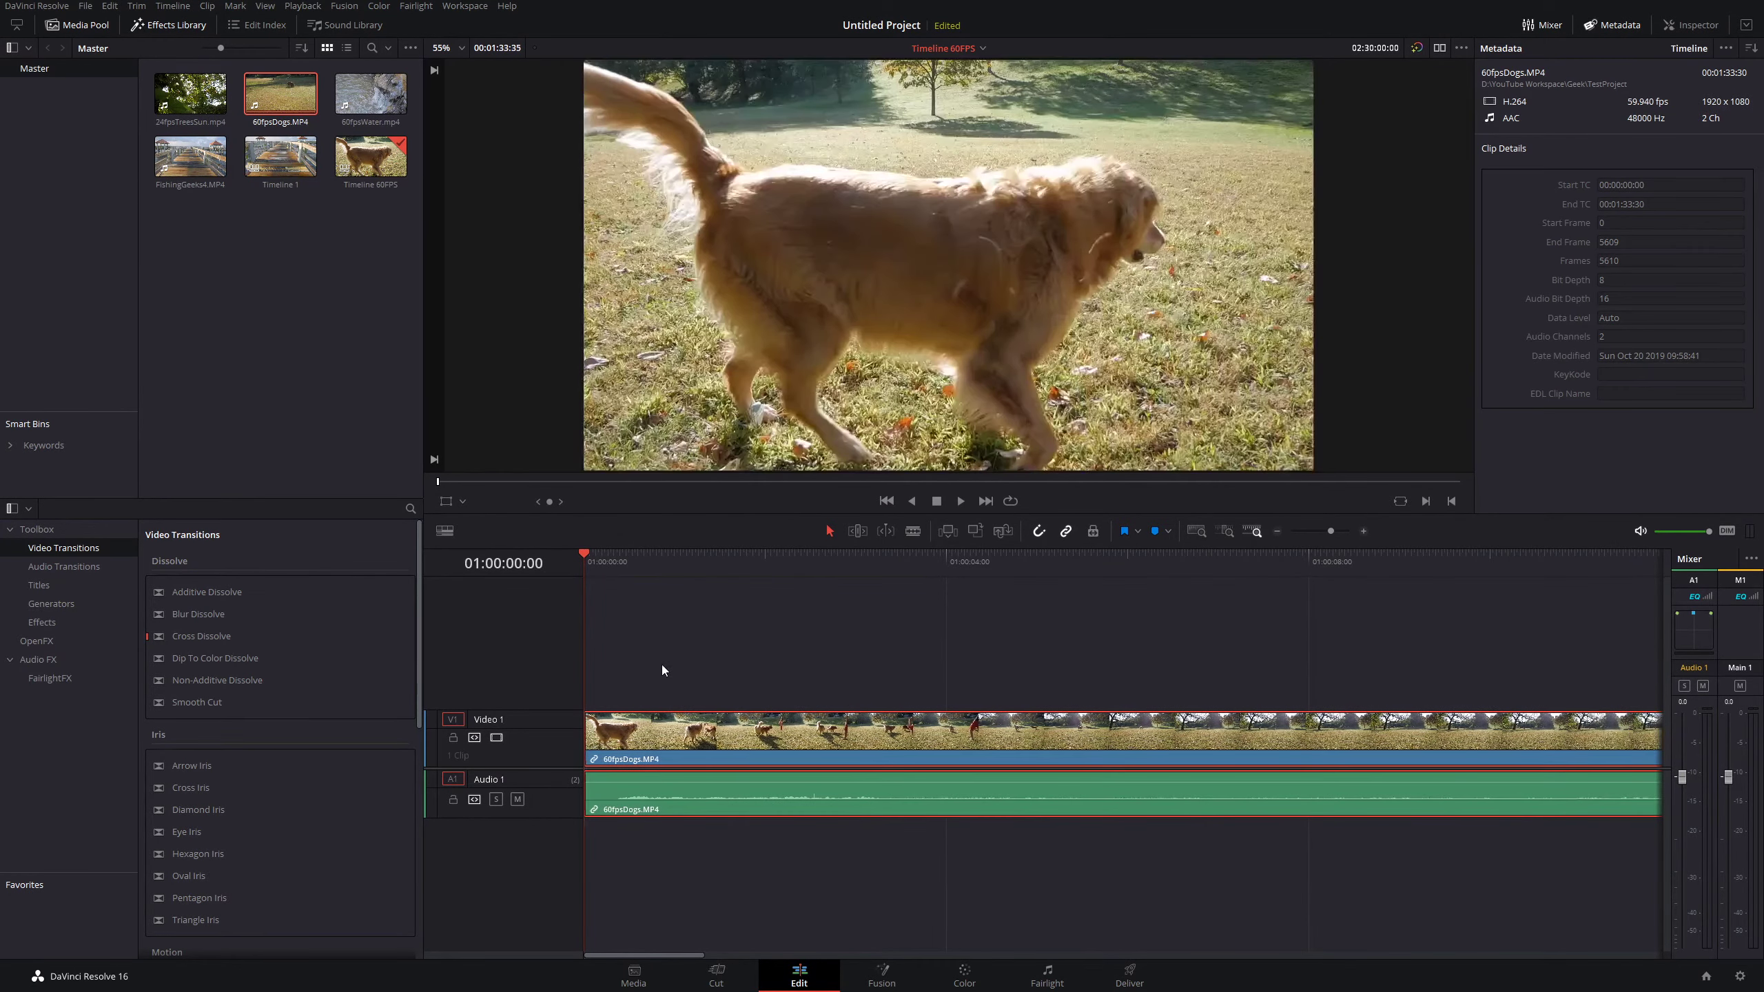
- Play the dog footage and scrub the playhead back toward the clip start
key(space)
key(space)
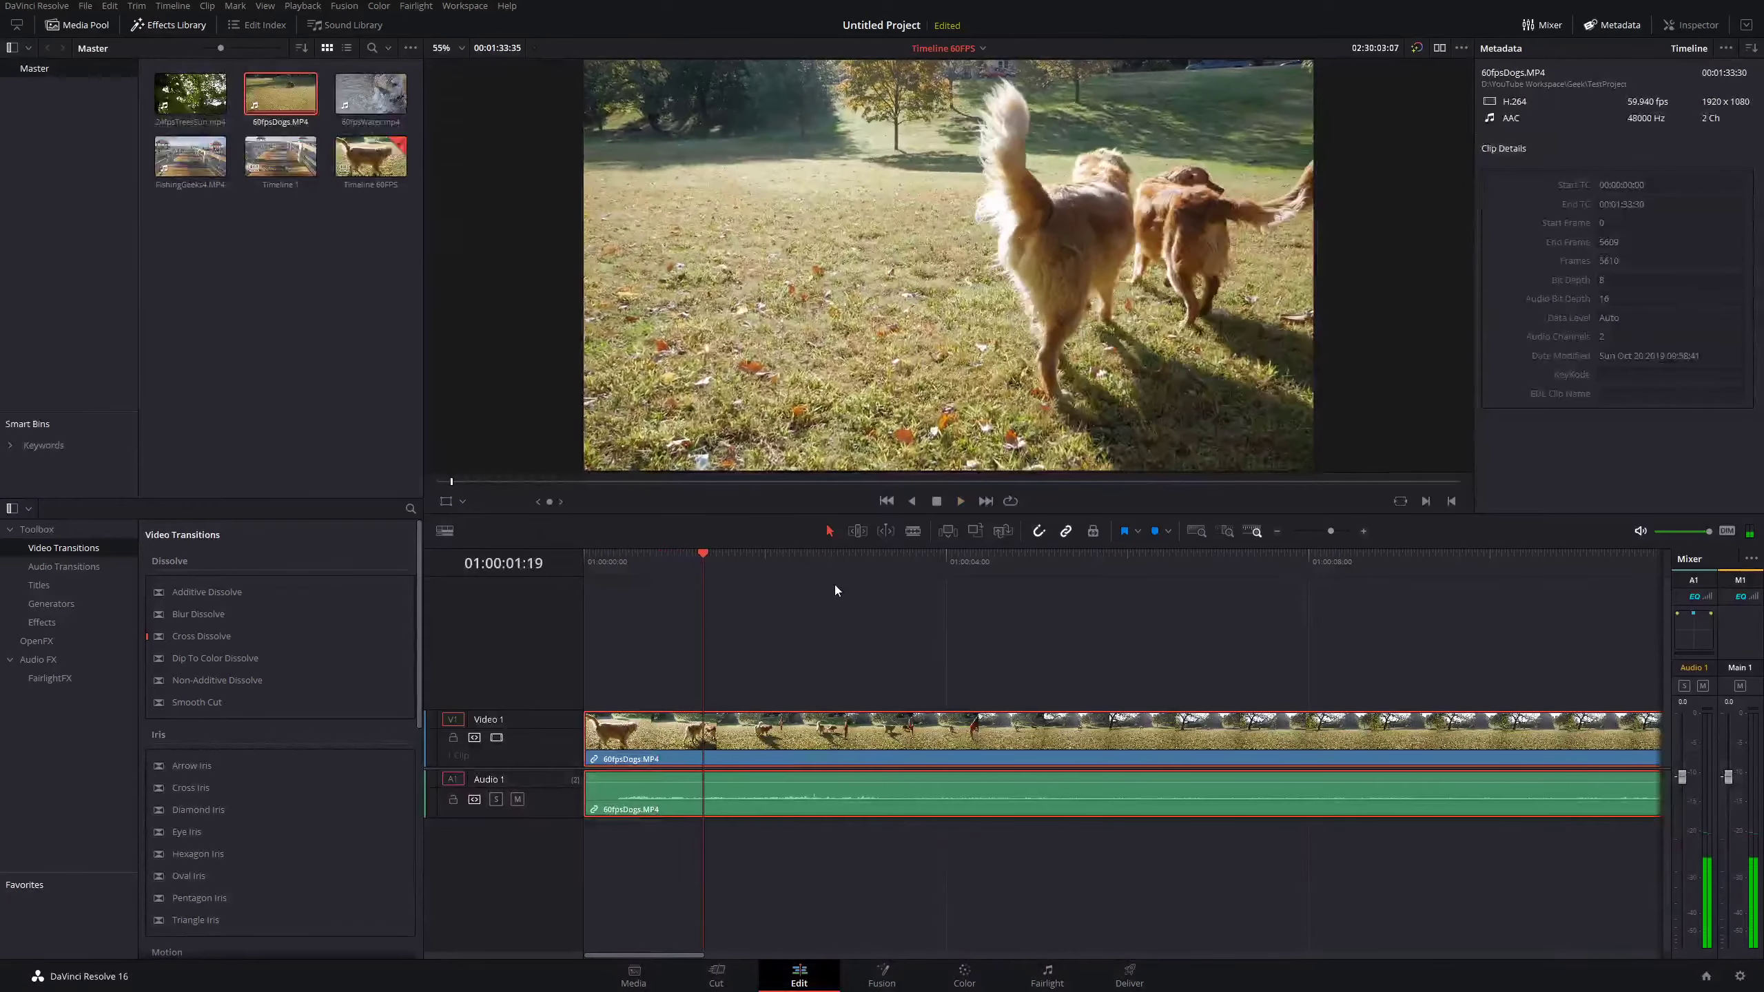
click(681, 554)
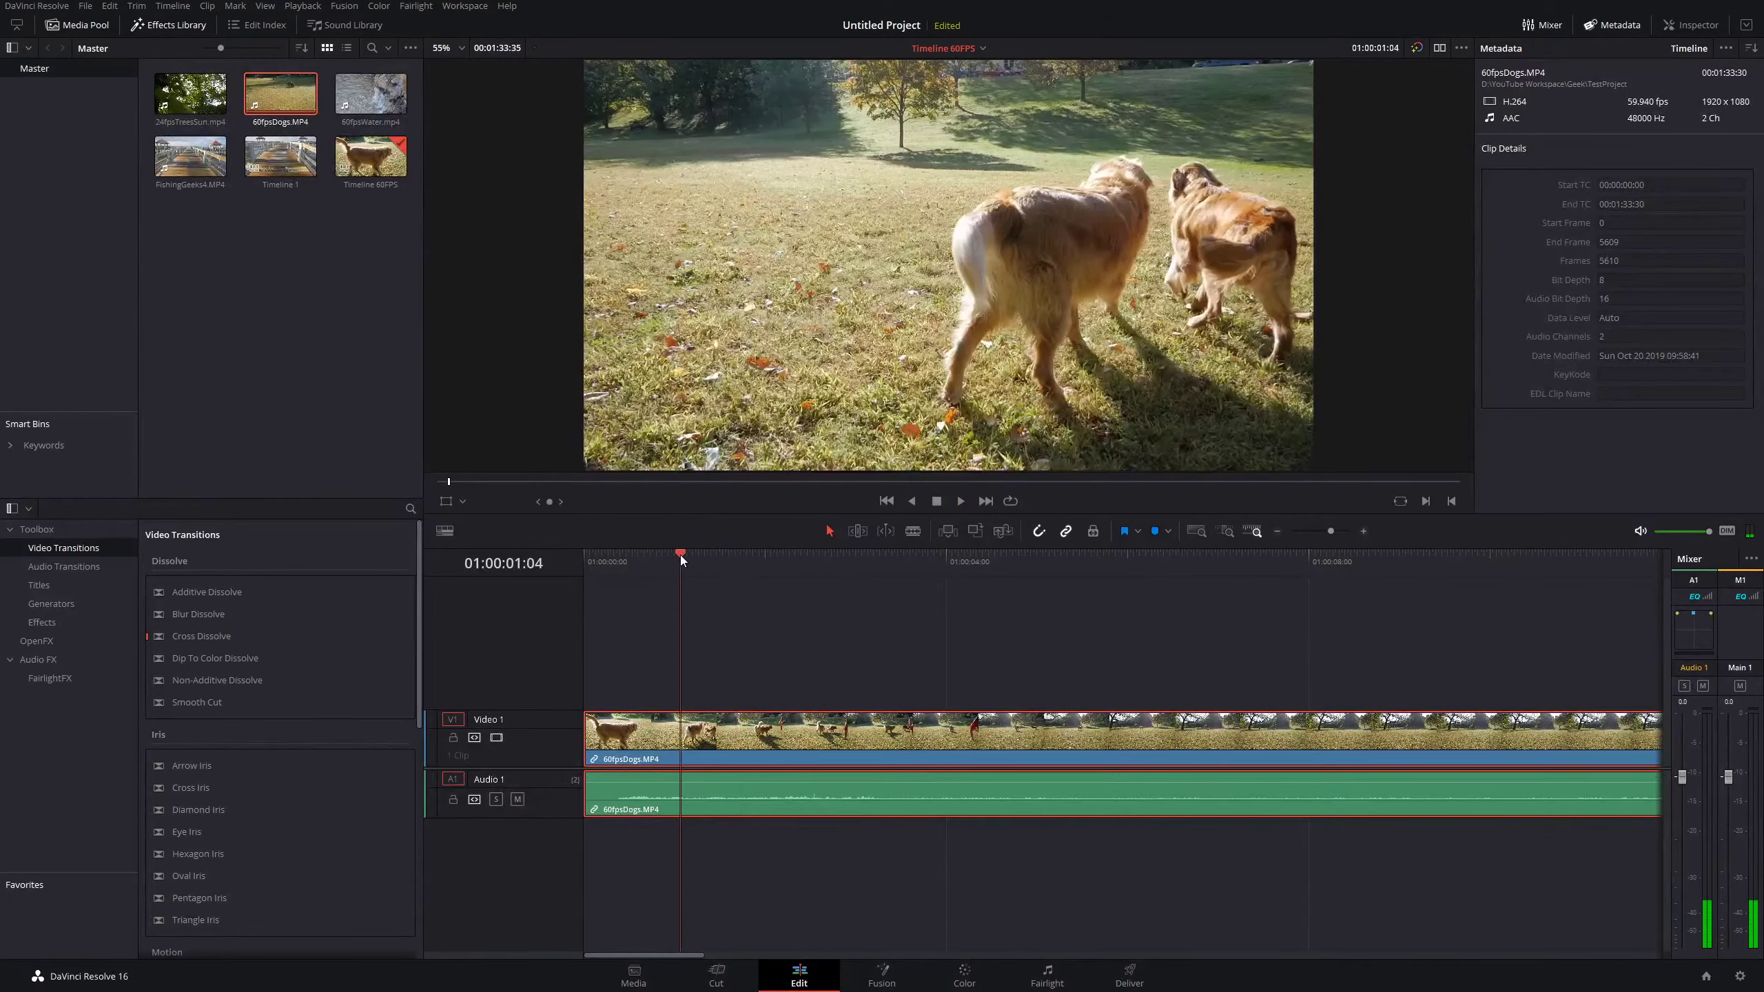
drag(680, 554, 653, 560)
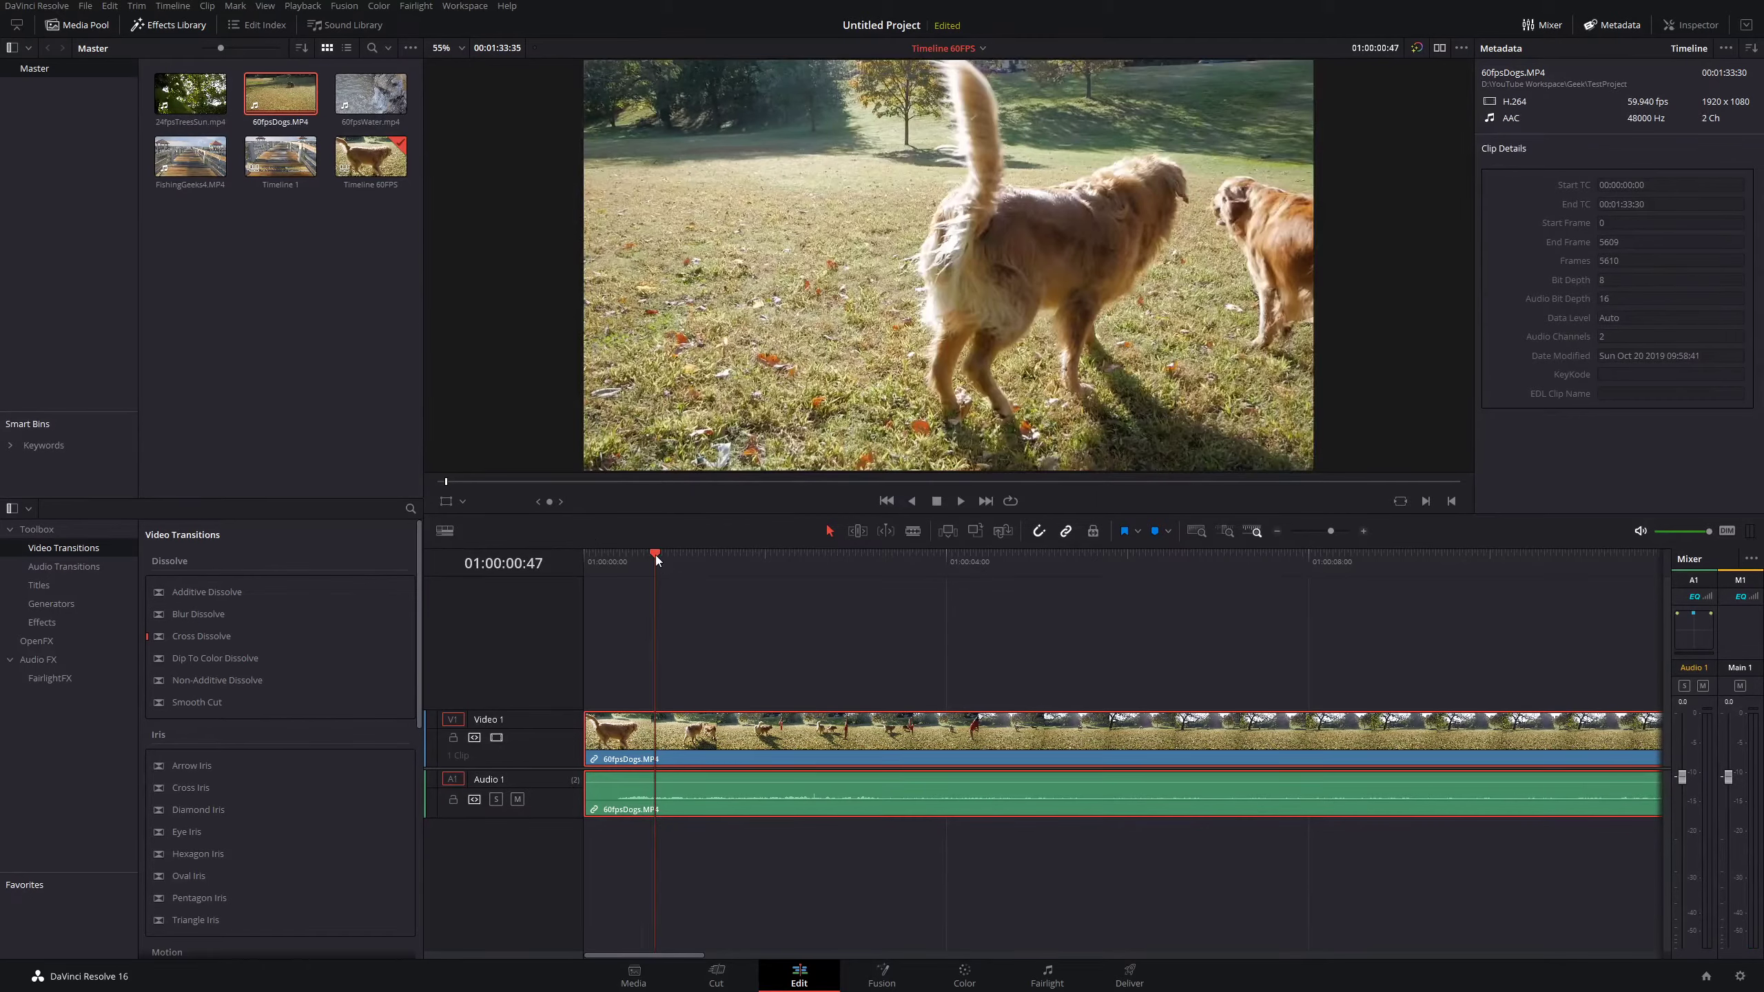
drag(656, 555, 635, 554)
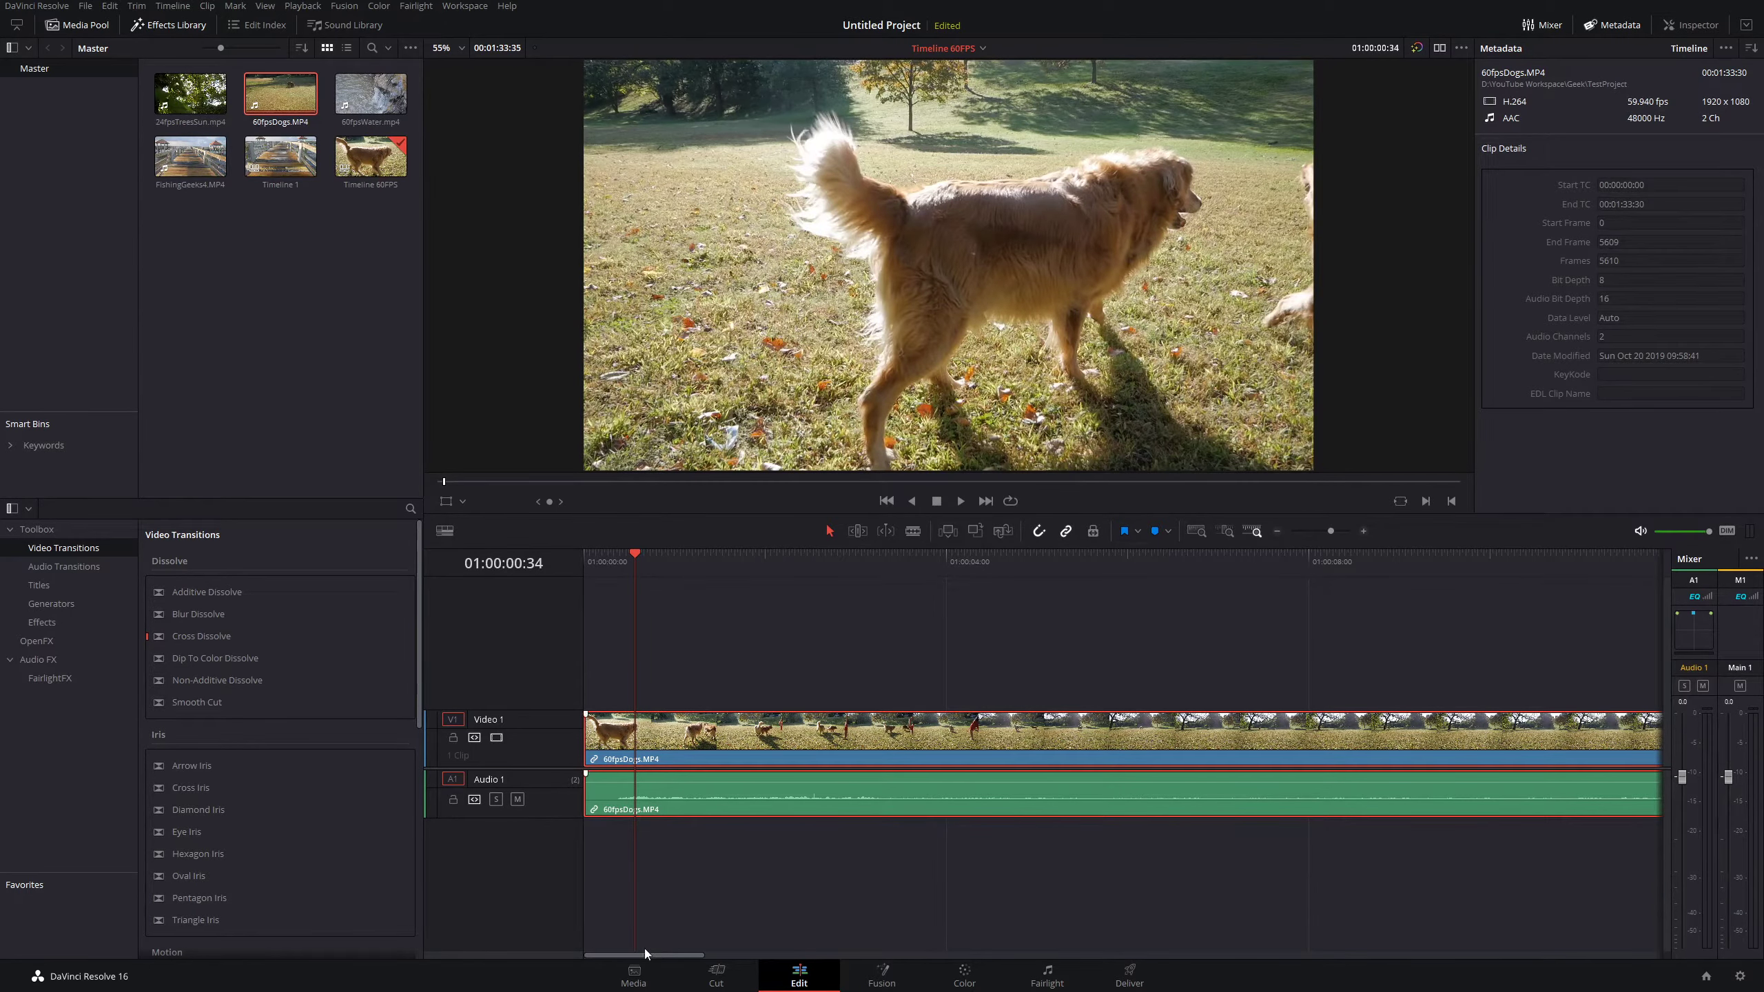
- Switch back to the Media page, with Timeline 60FPS shown in the media pool
click(633, 976)
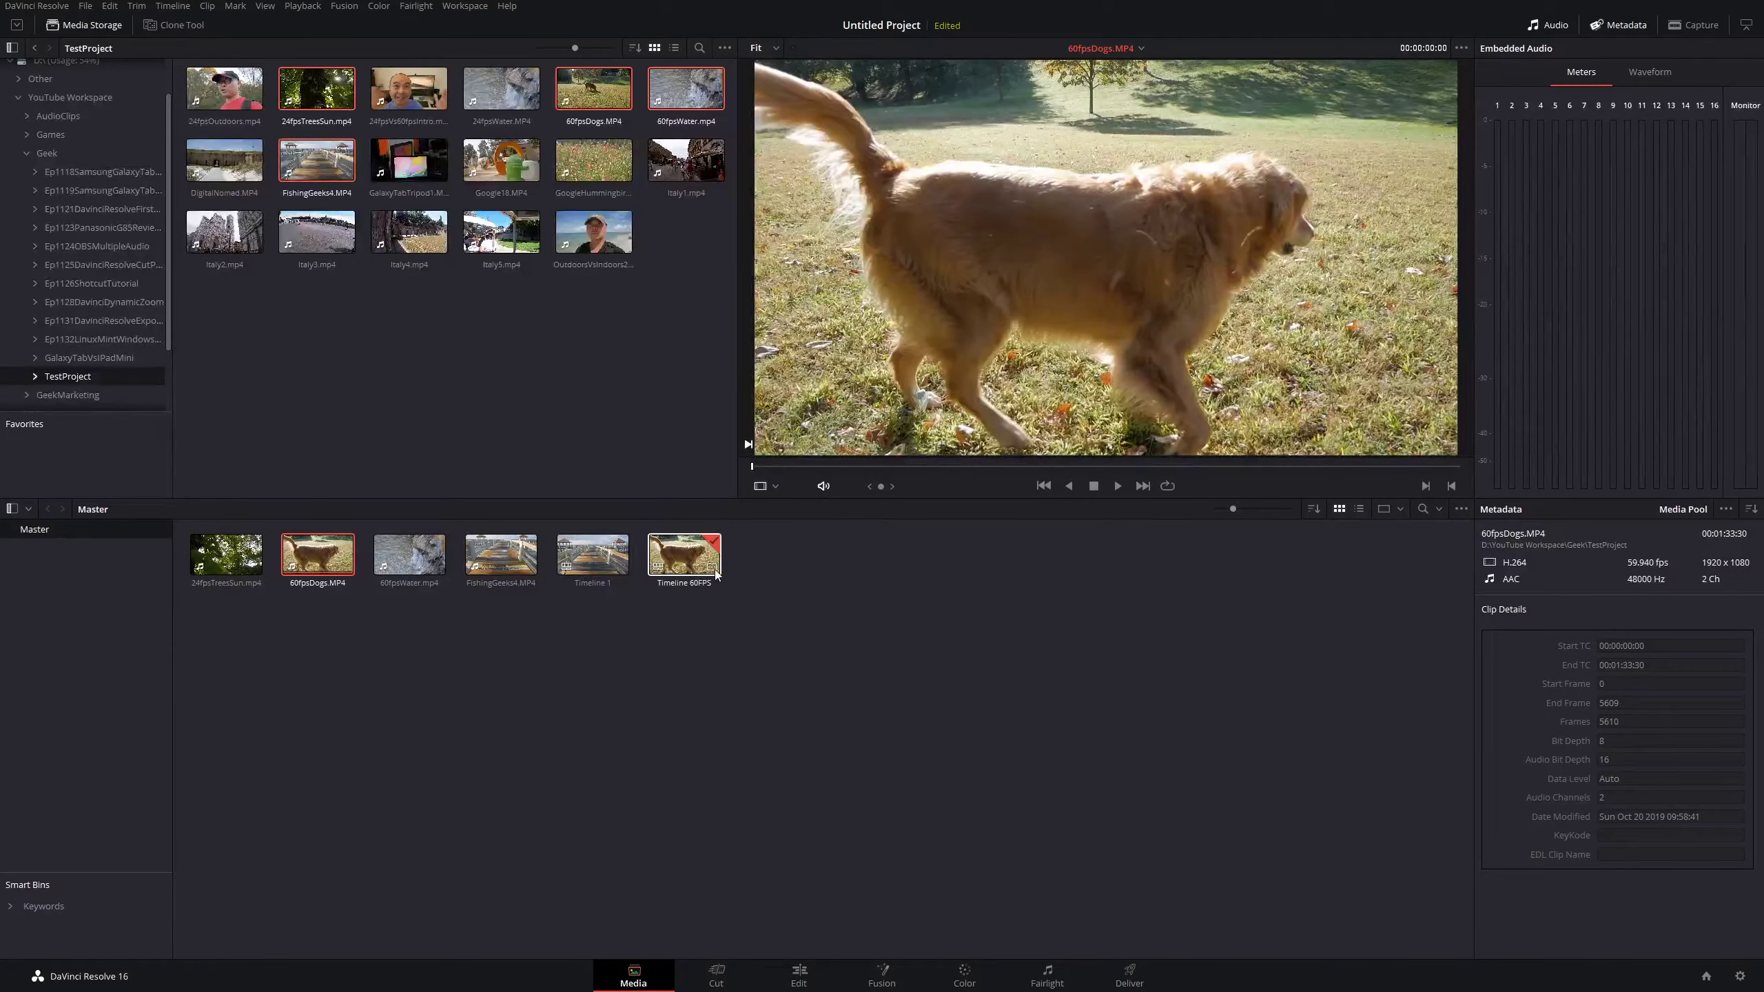